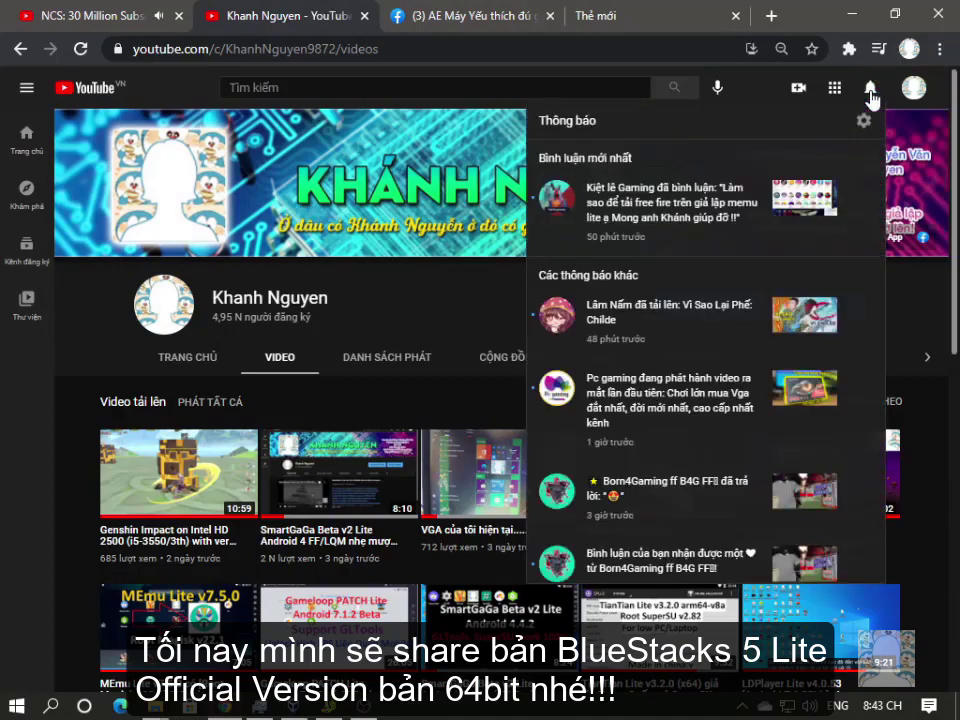
- Close the YouTube notifications and minimize the browser to reveal the desktop
left_click(871, 92)
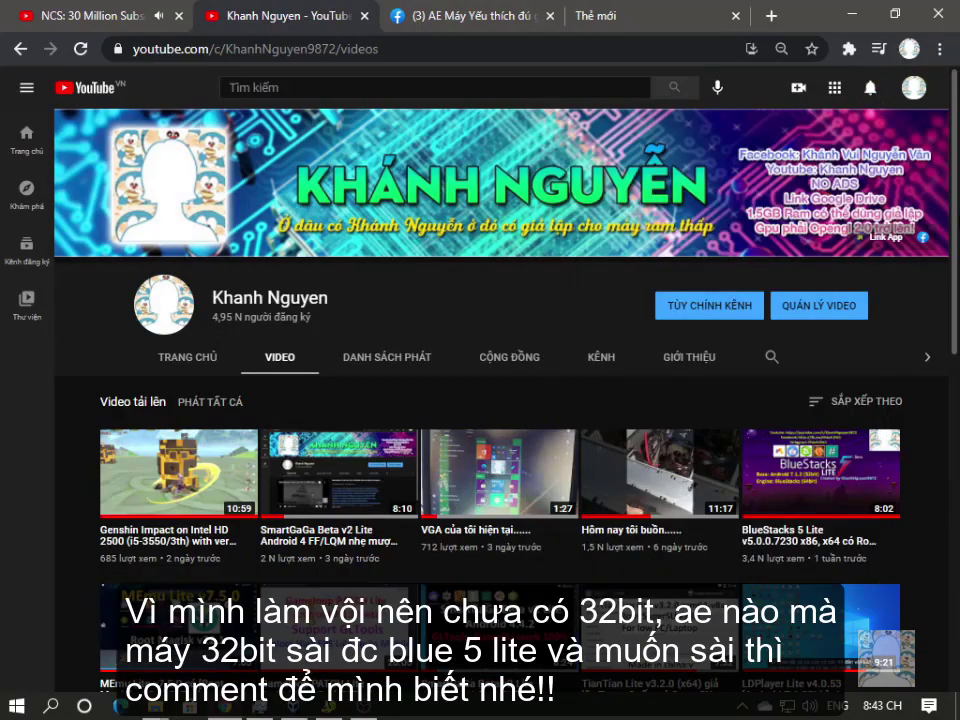
scroll(500, 400, "down", 1)
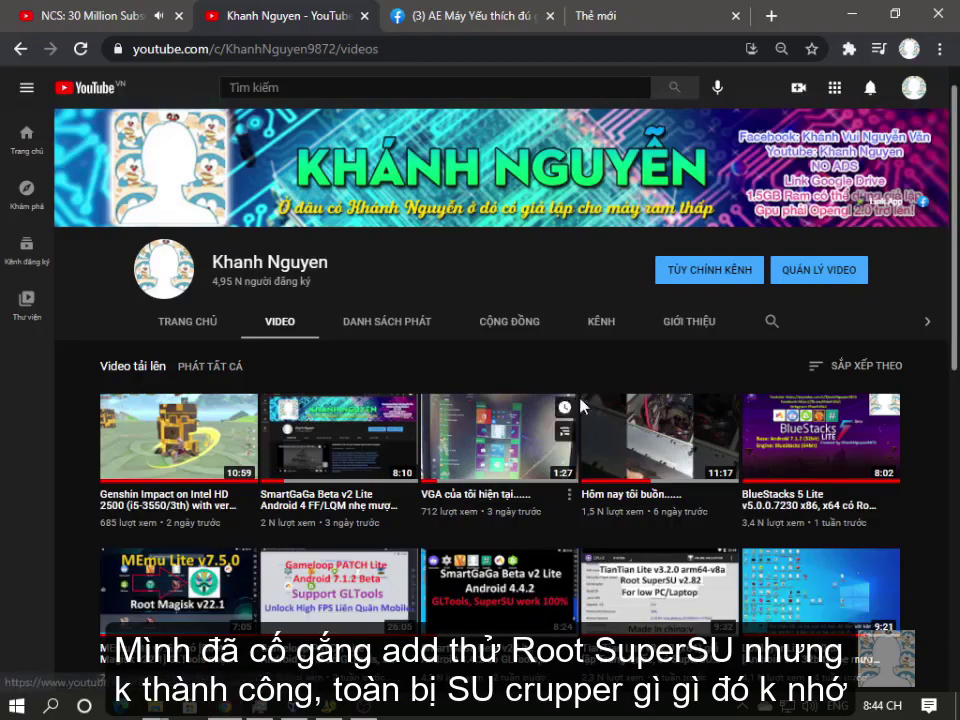
left_click(845, 10)
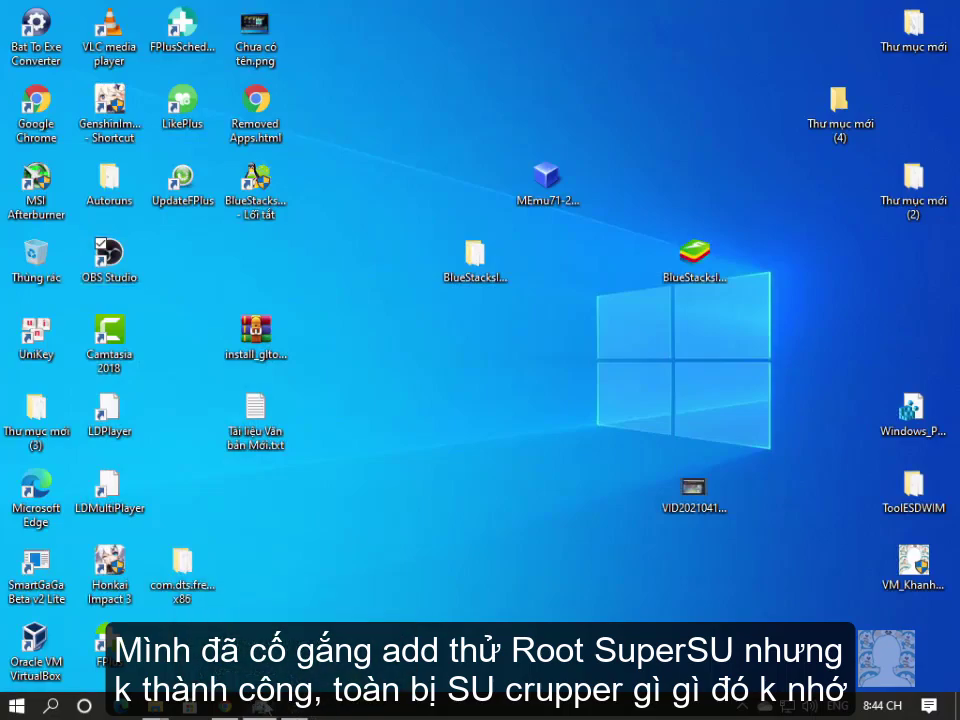
right_click(122, 706)
right_click(155, 706)
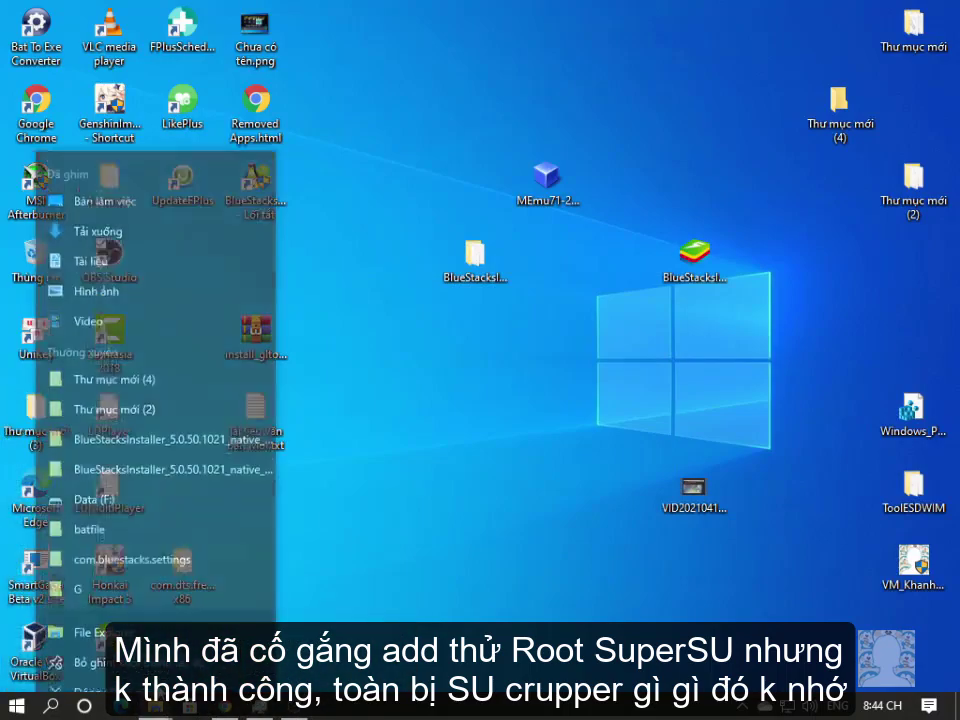
left_click(326, 591)
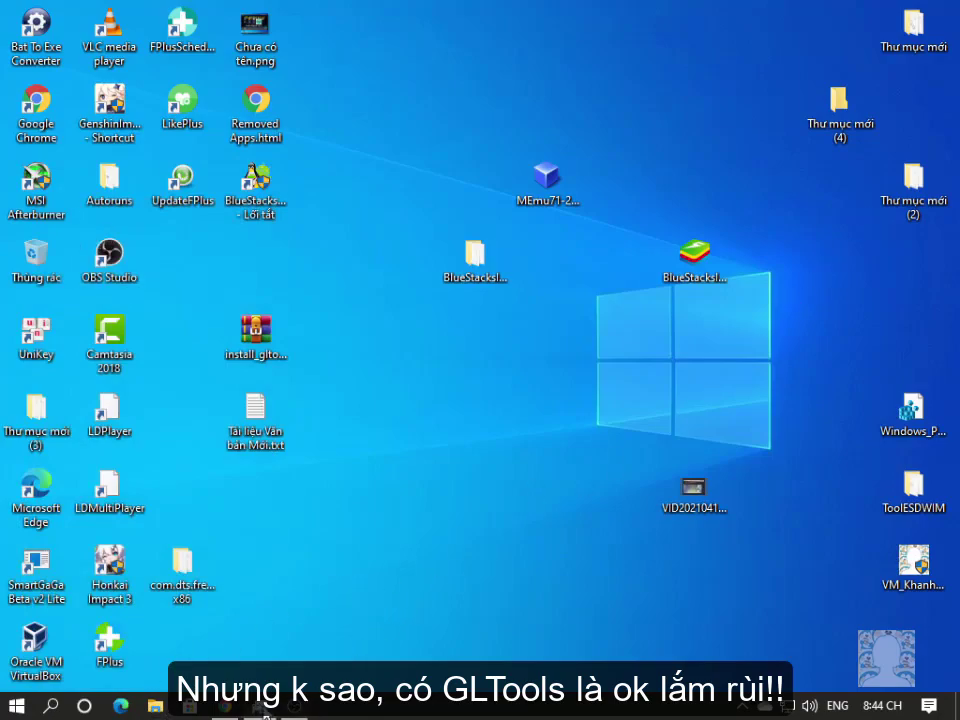
- Bring up the compact Task Manager performance window and place it along the desktop's right edge
left_click(264, 708)
left_click(336, 96)
double_click(332, 194)
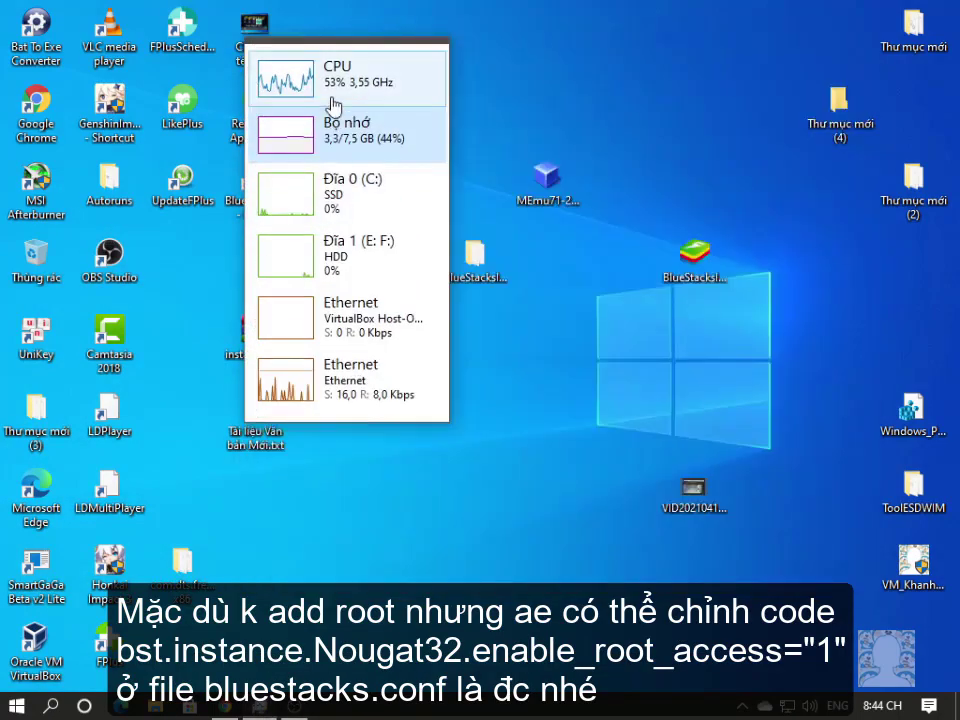
left_click_drag(328, 94, 875, 225)
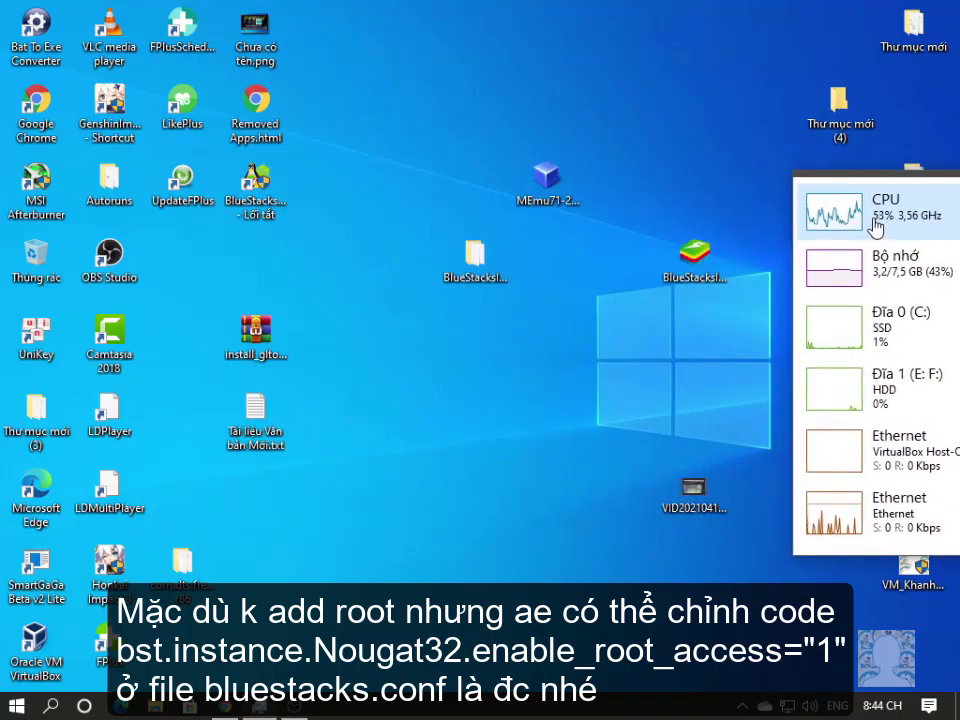
- Open the desktop folder "Thư mục mới (4)" and place its window beside the Task Manager window
left_click(836, 112)
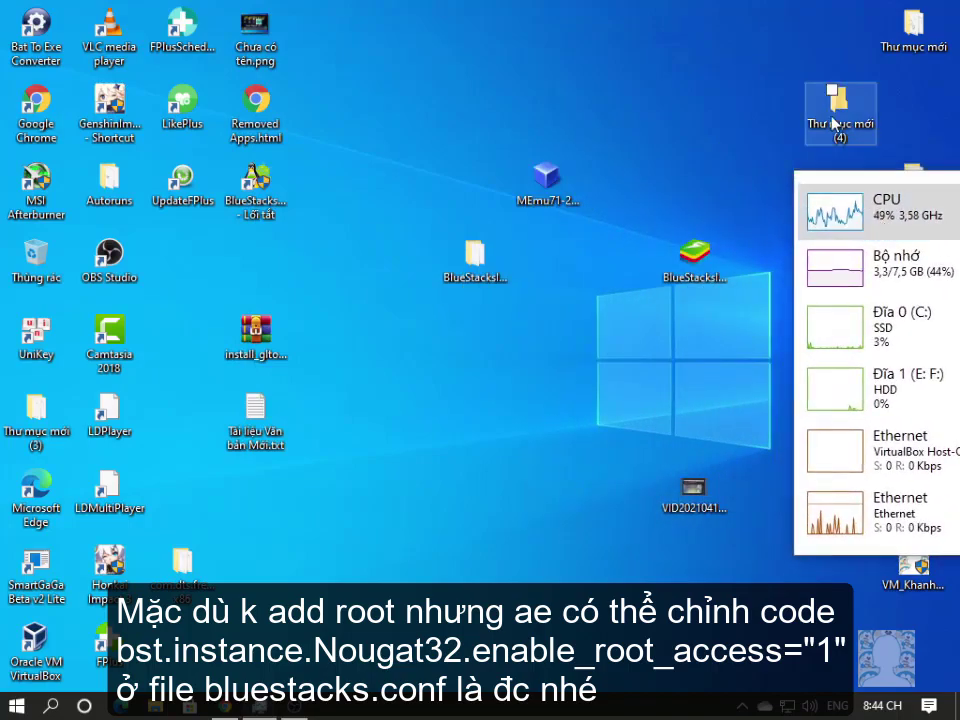
double_click(836, 118)
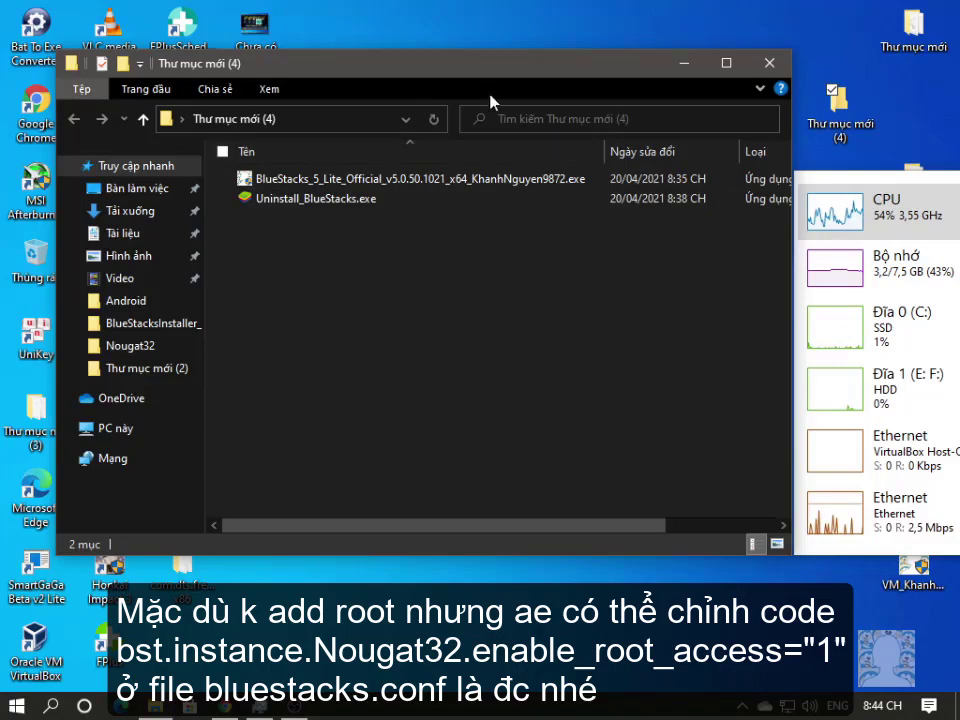
left_click_drag(467, 69, 418, 42)
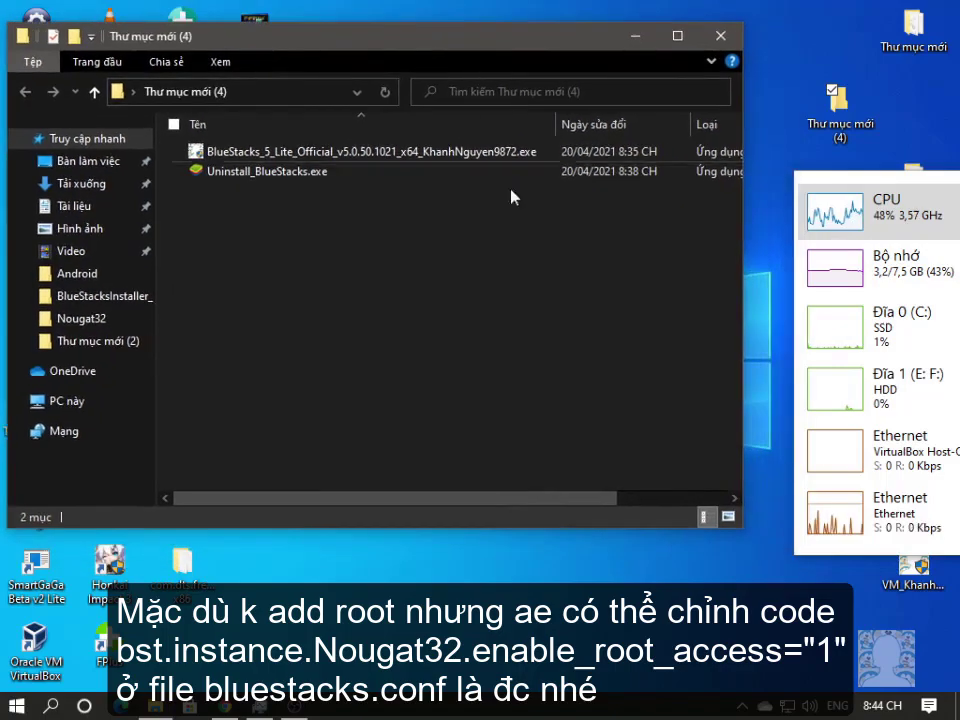
- Hide the Loại column in the file list and widen the folder window to fit the Kích cỡ column
right_click(695, 131)
left_click(690, 216)
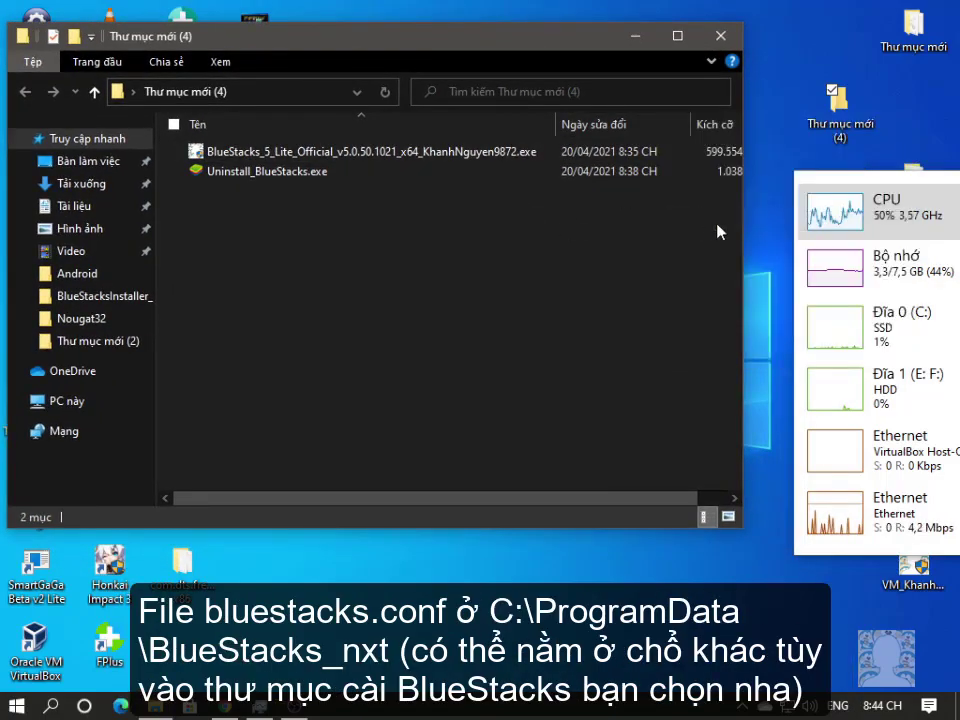
left_click_drag(742, 254, 791, 252)
left_click_drag(597, 292, 410, 152)
left_click_drag(428, 36, 418, 38)
left_click_drag(560, 36, 564, 33)
left_click_drag(527, 269, 434, 151)
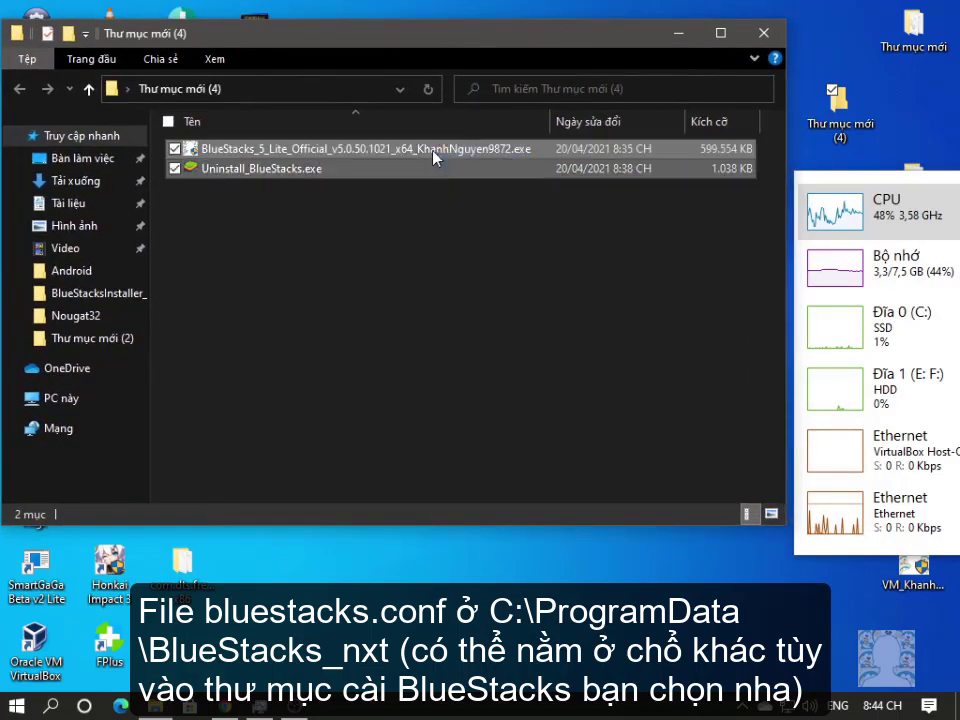
left_click_drag(516, 36, 519, 23)
left_click_drag(608, 331, 472, 162)
- Check the file size and size on disk of the BlueStacks 5 Lite Official v5.0.50.1021 x64 installer in its properties
left_click(473, 170)
right_click(546, 141)
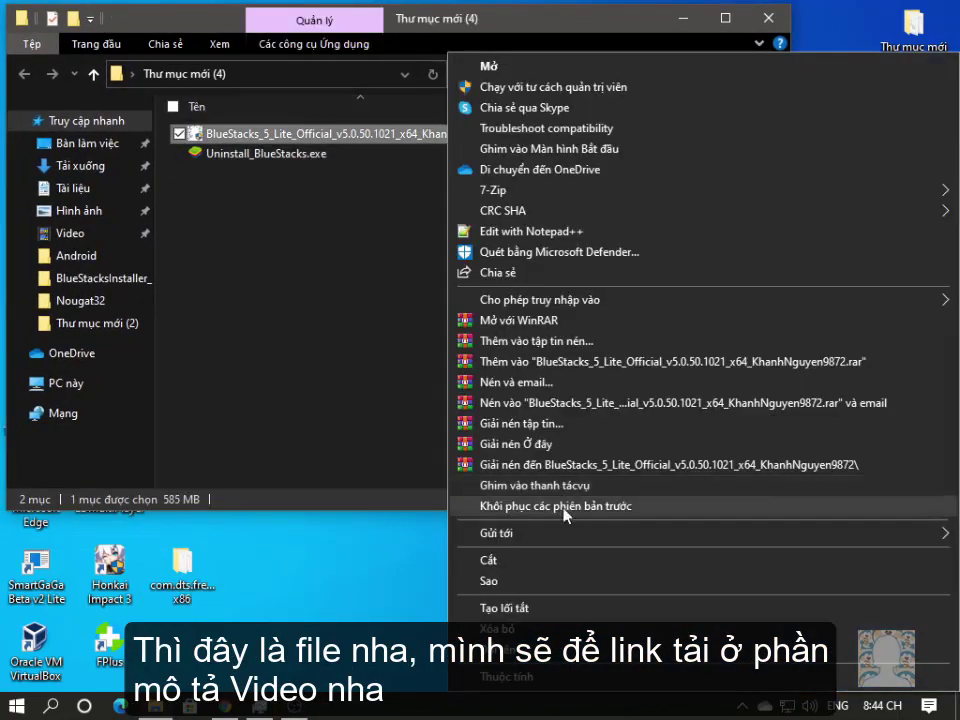
left_click(565, 680)
left_click_drag(712, 150, 468, 64)
left_click_drag(521, 274, 371, 274)
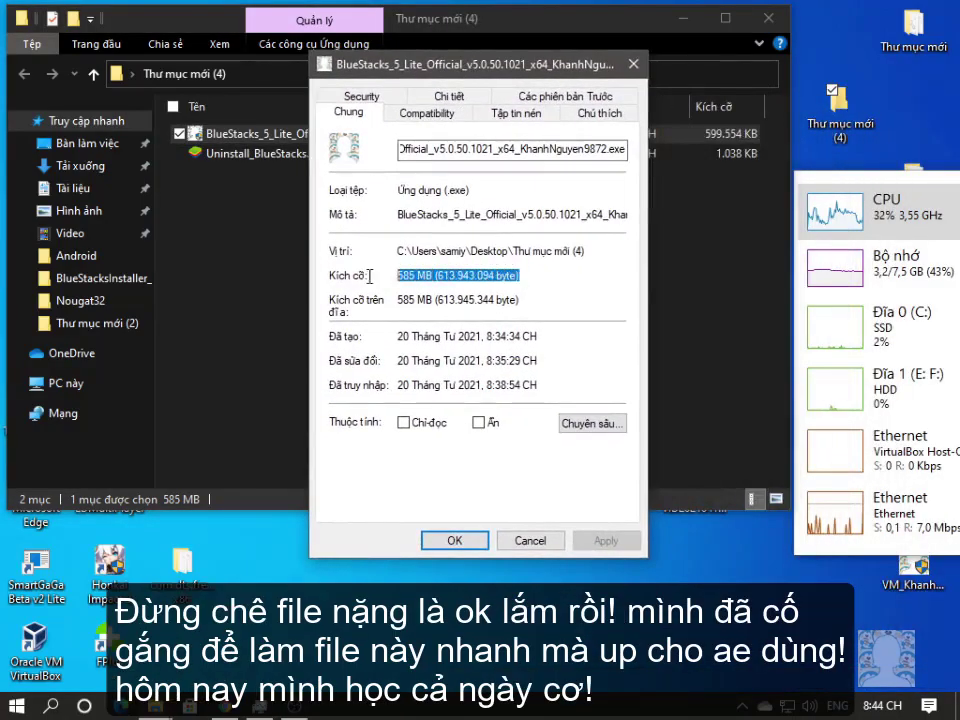
left_click(535, 283)
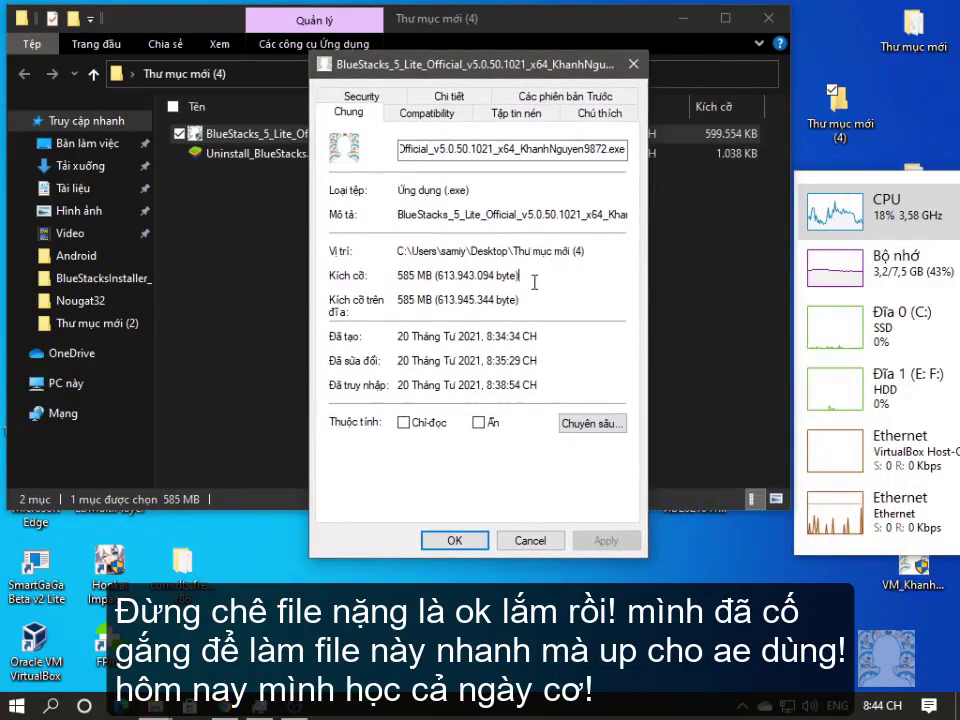
key("Tab")
left_click(520, 299)
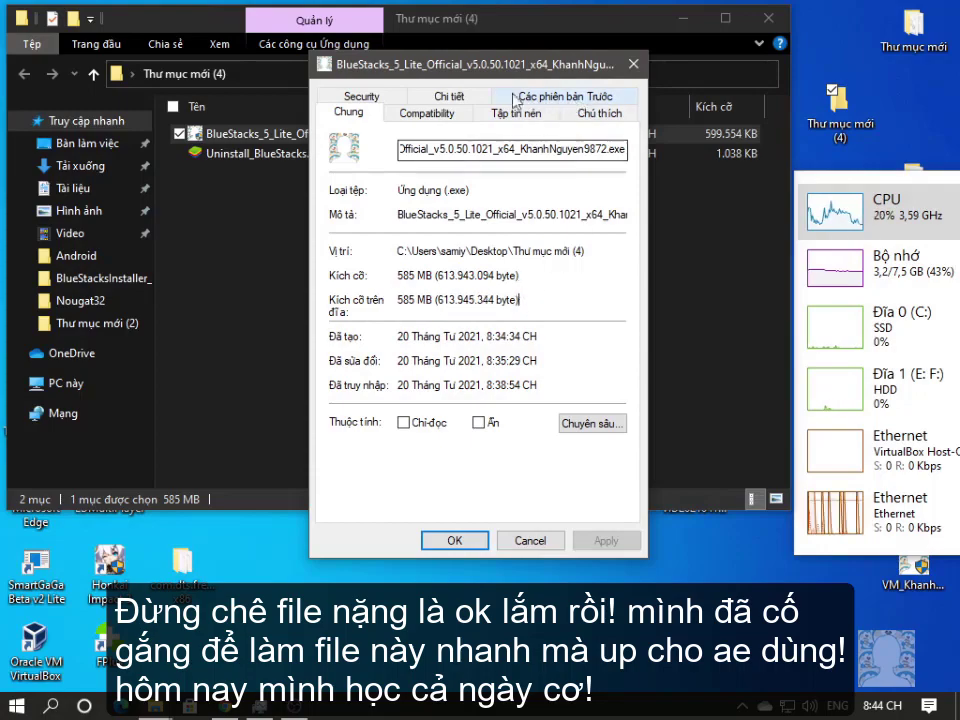
- Review the installer's detailed file attributes and general information, and close its properties
left_click(449, 96)
left_click(381, 203)
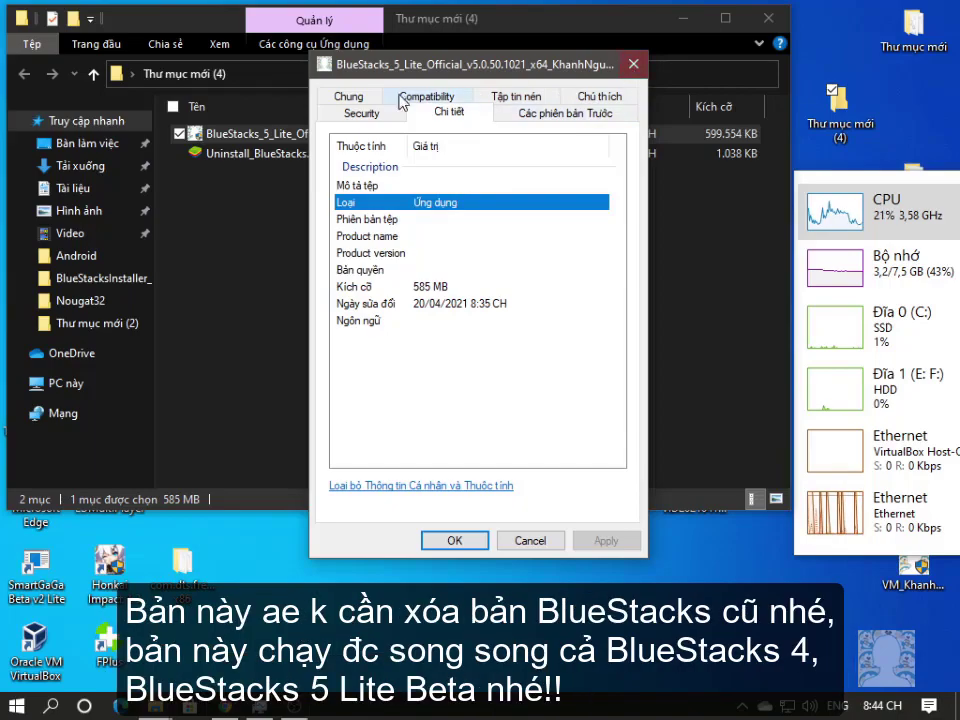
left_click(348, 96)
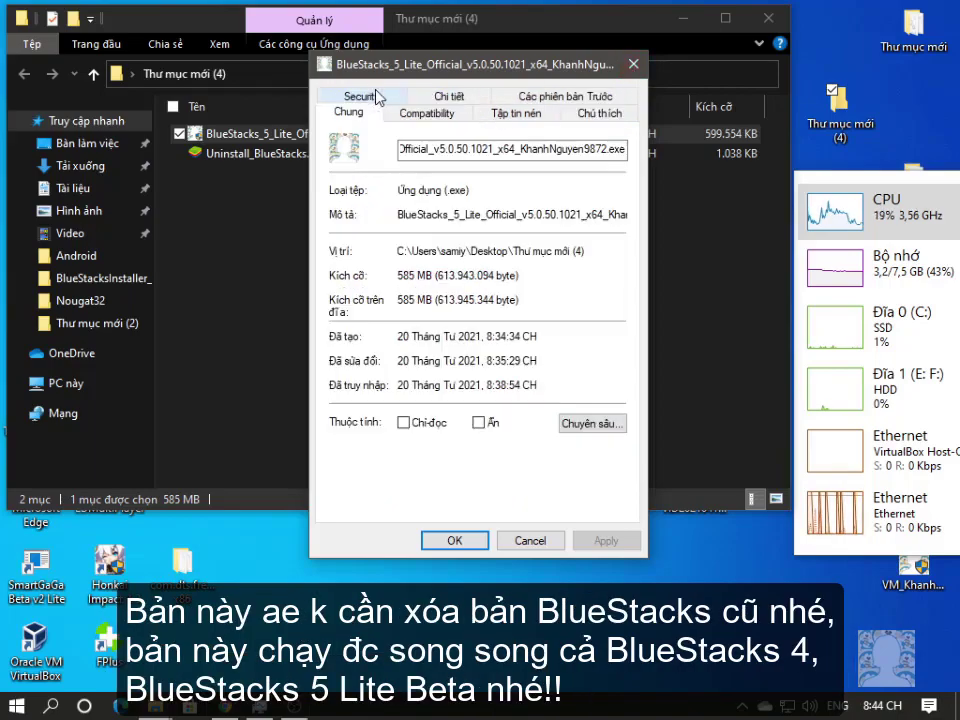
left_click(632, 65)
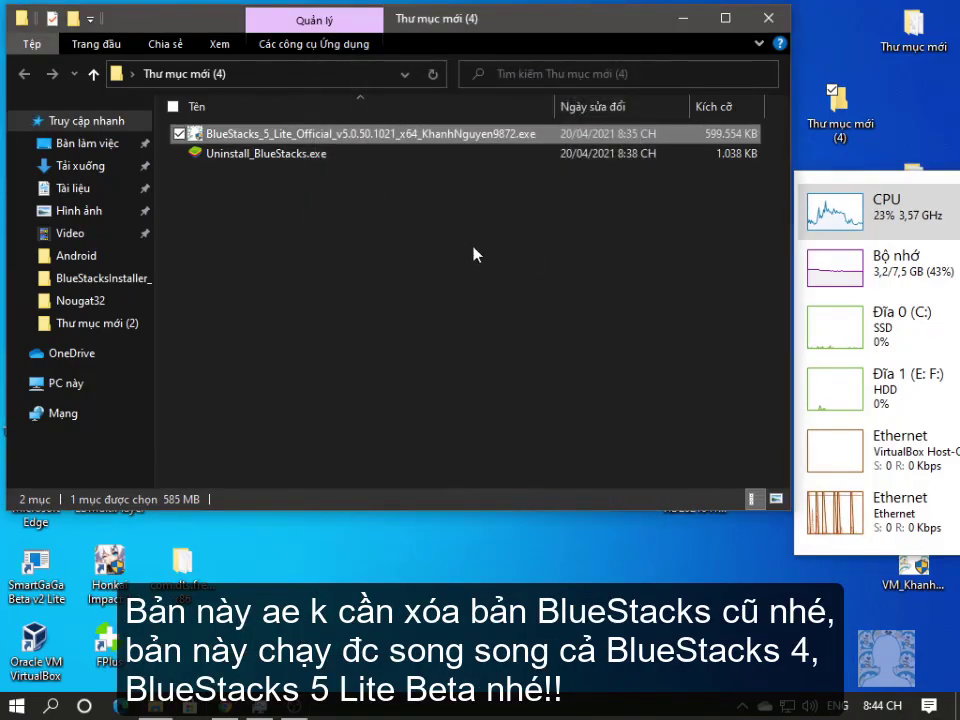
- Run Uninstall_BlueStacks.exe to remove the installed BlueStacks and dismiss the completion message
key("ctrl+a")
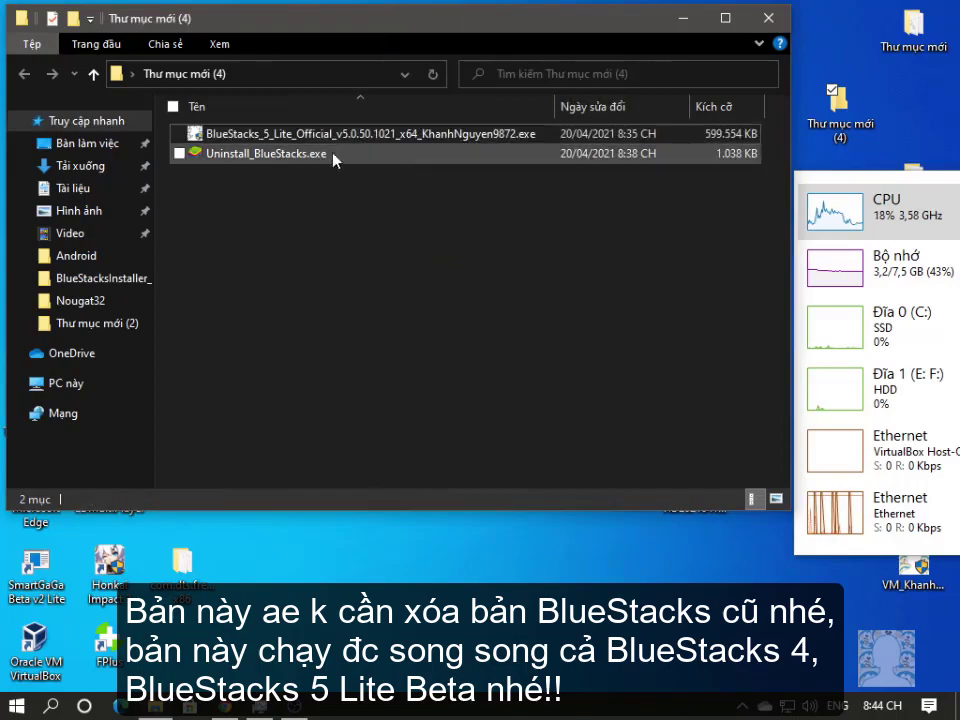
left_click(268, 154)
right_click(289, 153)
left_click(310, 62)
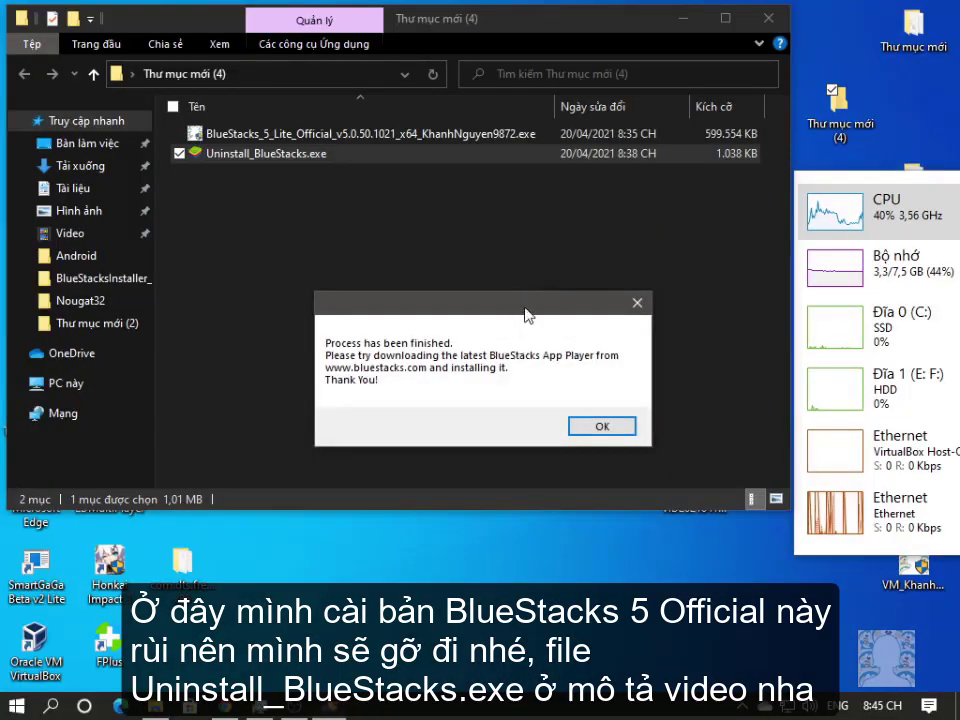
left_click_drag(531, 300, 542, 193)
left_click(610, 318)
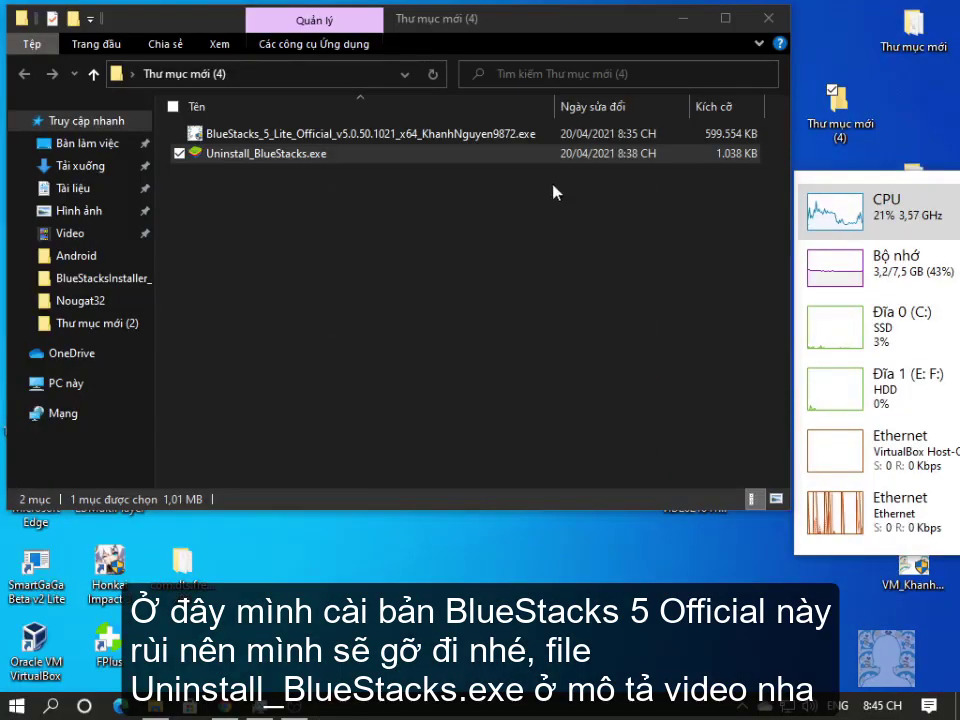
- Launch the BlueStacks 5 Lite Official installer, minimize the folder window and move the password prompt higher over the console
left_click(560, 137)
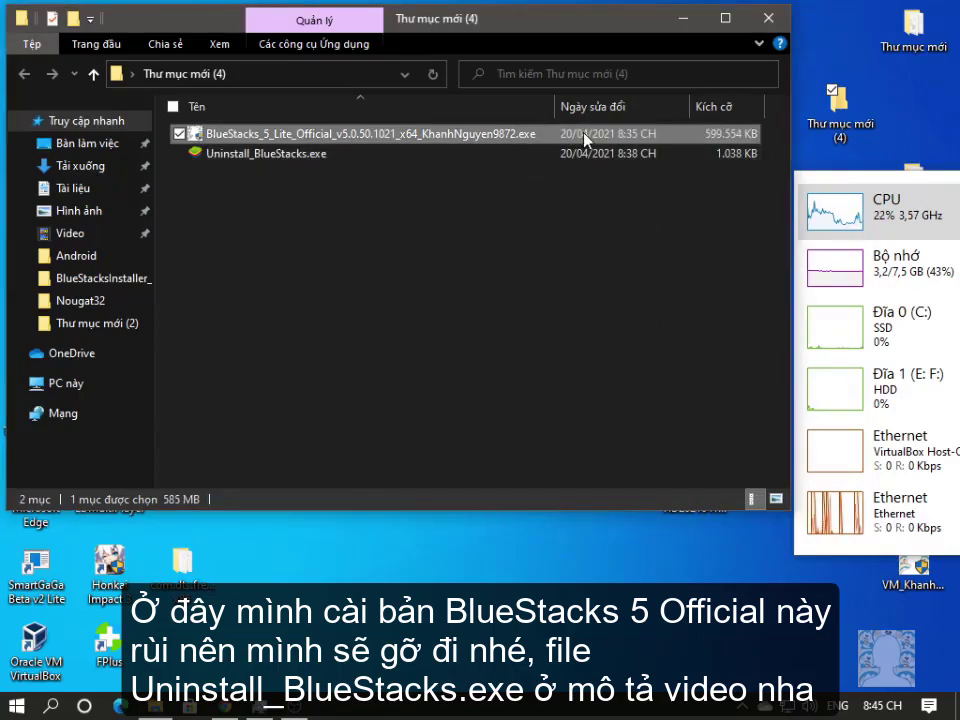
right_click(565, 135)
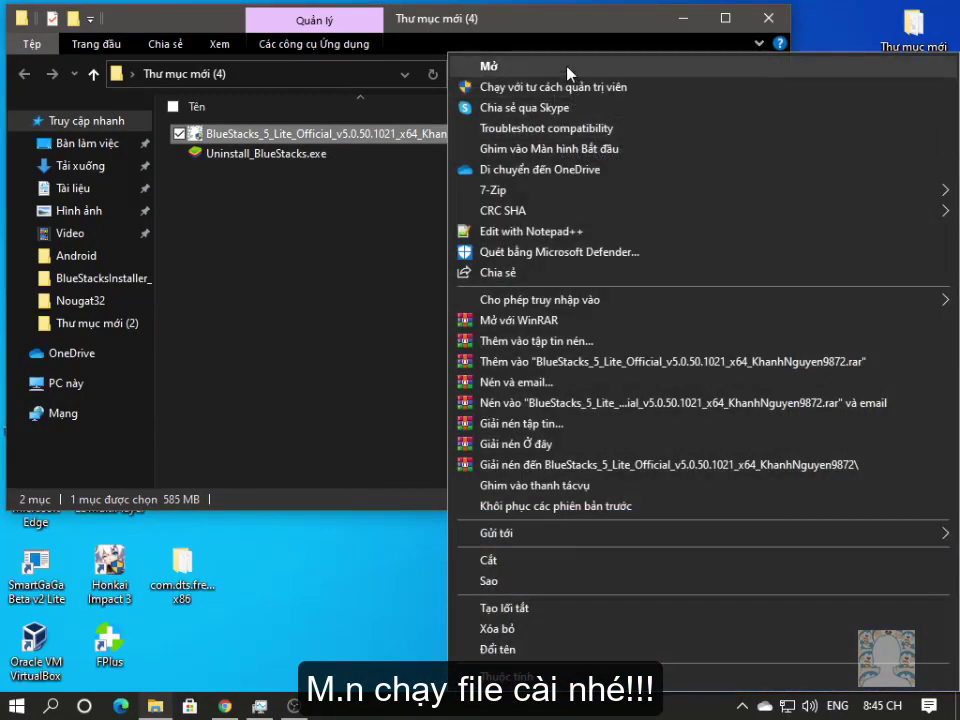
left_click(567, 67)
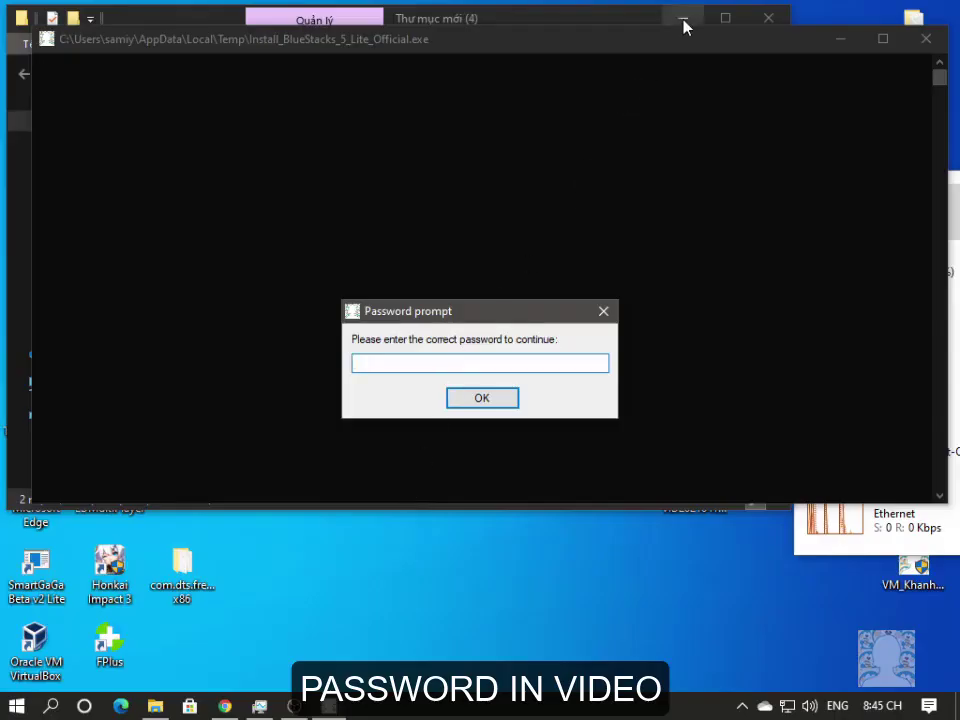
left_click(684, 20)
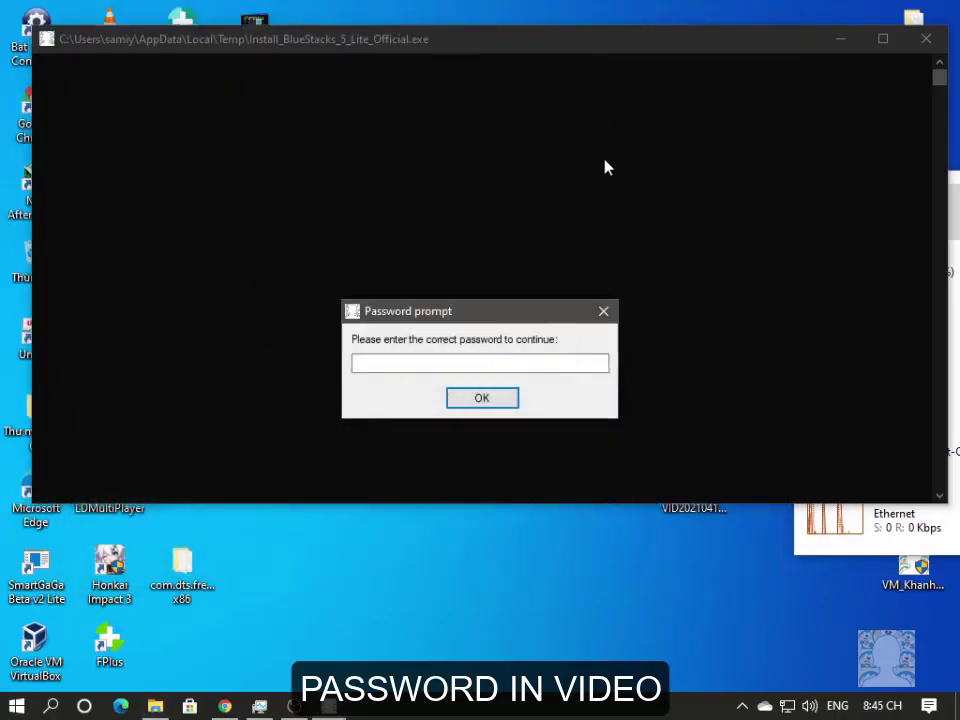
left_click_drag(454, 321, 461, 191)
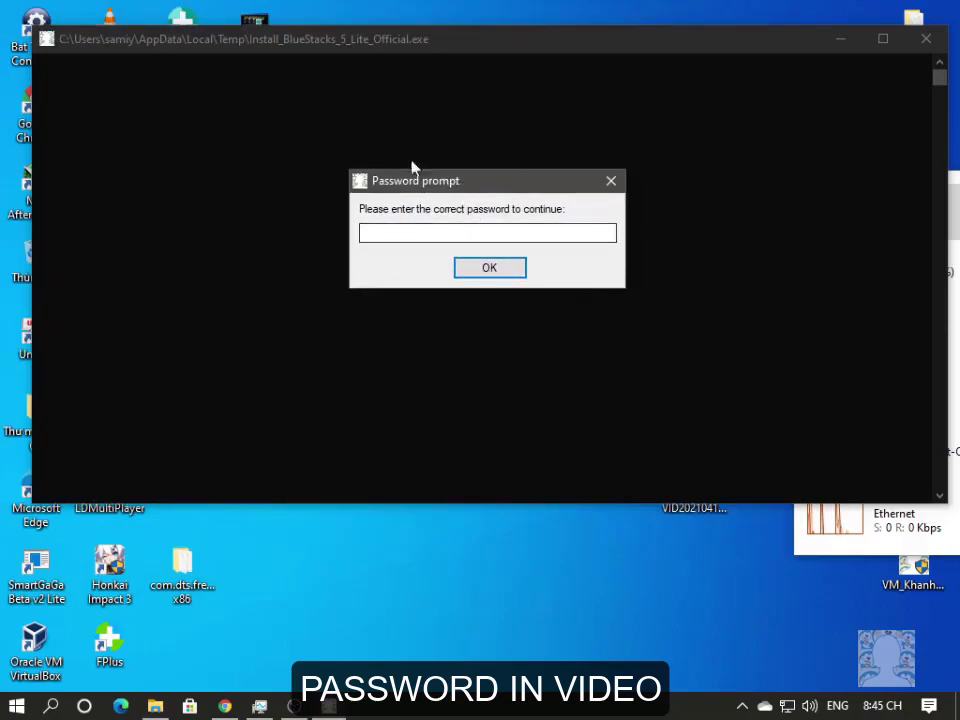
- Switch to Chrome and open the Genshin Impact on Intel HD 2500 video page down to its channel information
mouse_move(225, 706)
left_click(259, 621)
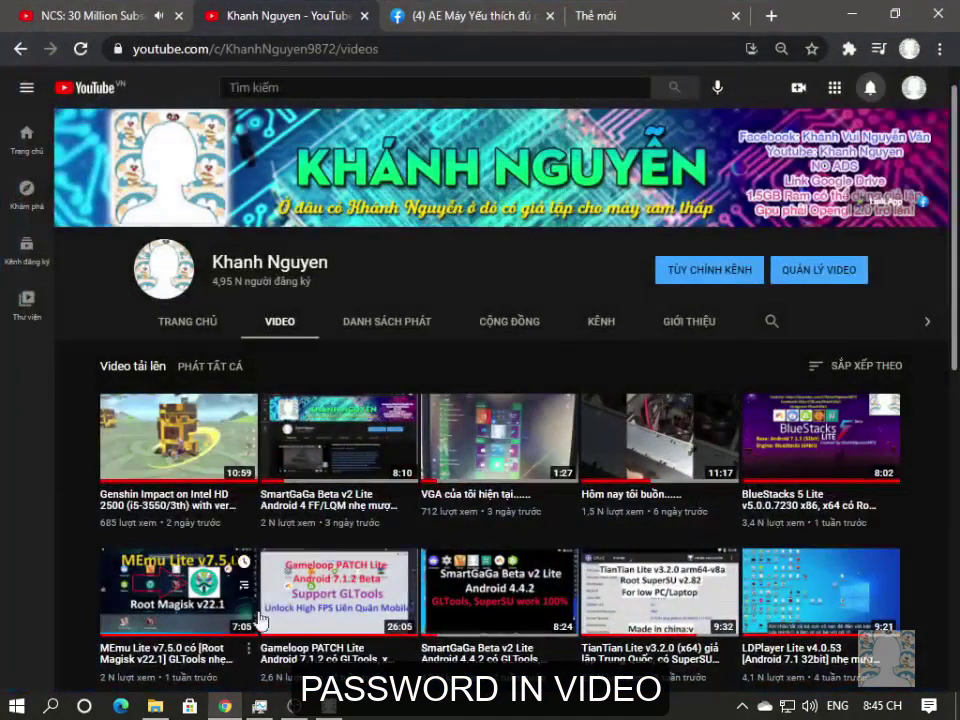
left_click(182, 463)
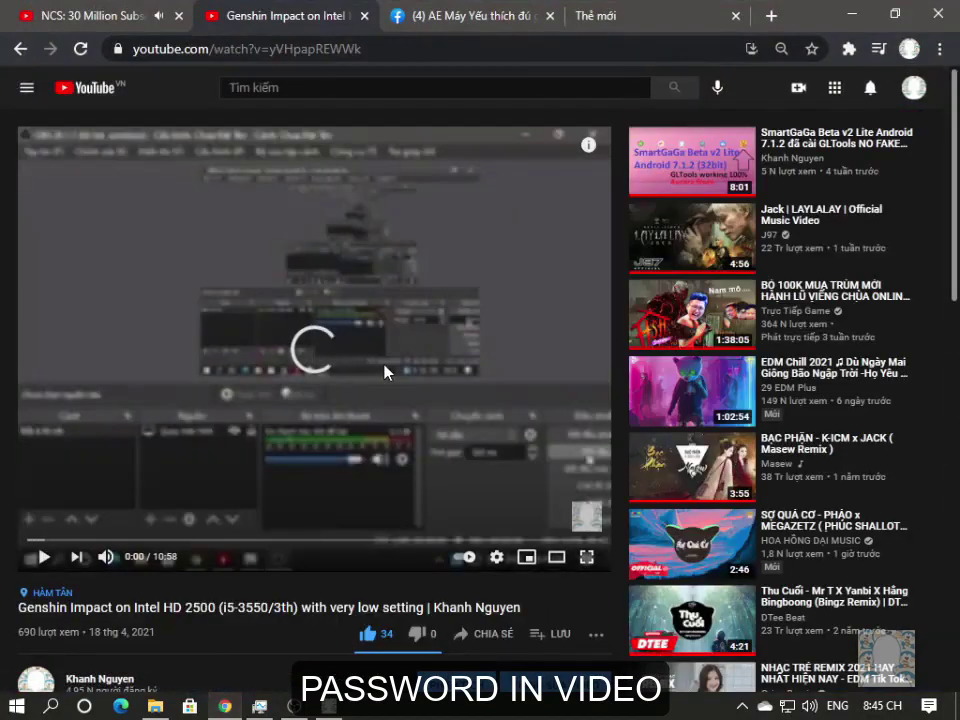
scroll(385, 372, "down", 3)
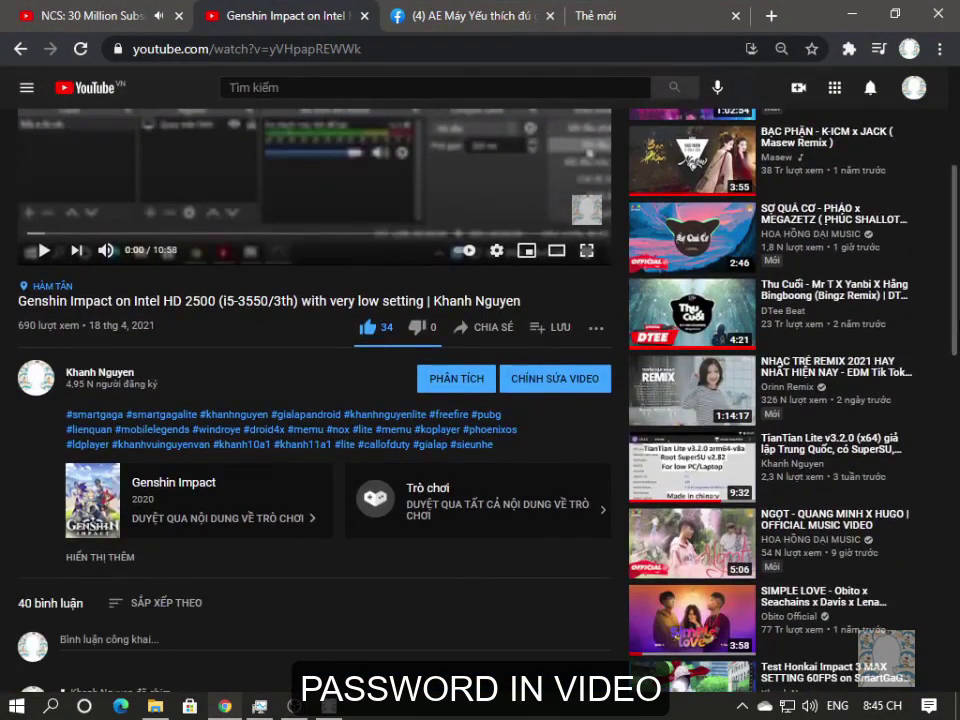
scroll(572, 296, "down", 2)
scroll(112, 172, "up", 1)
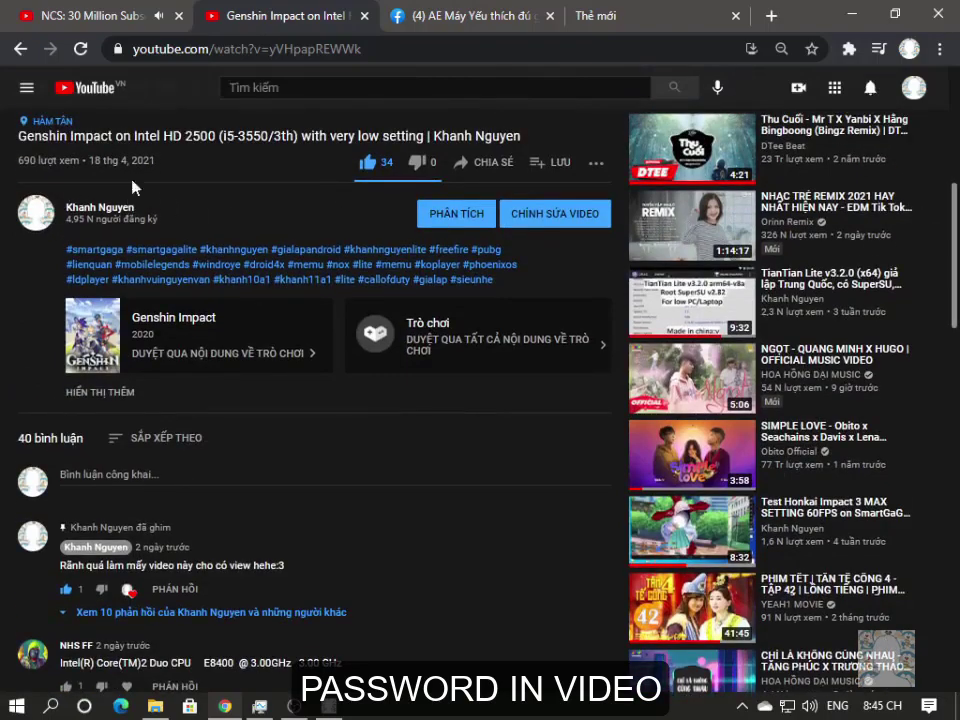
- Open the video's channel page and copy its full web address
left_click_drag(167, 220, 64, 205)
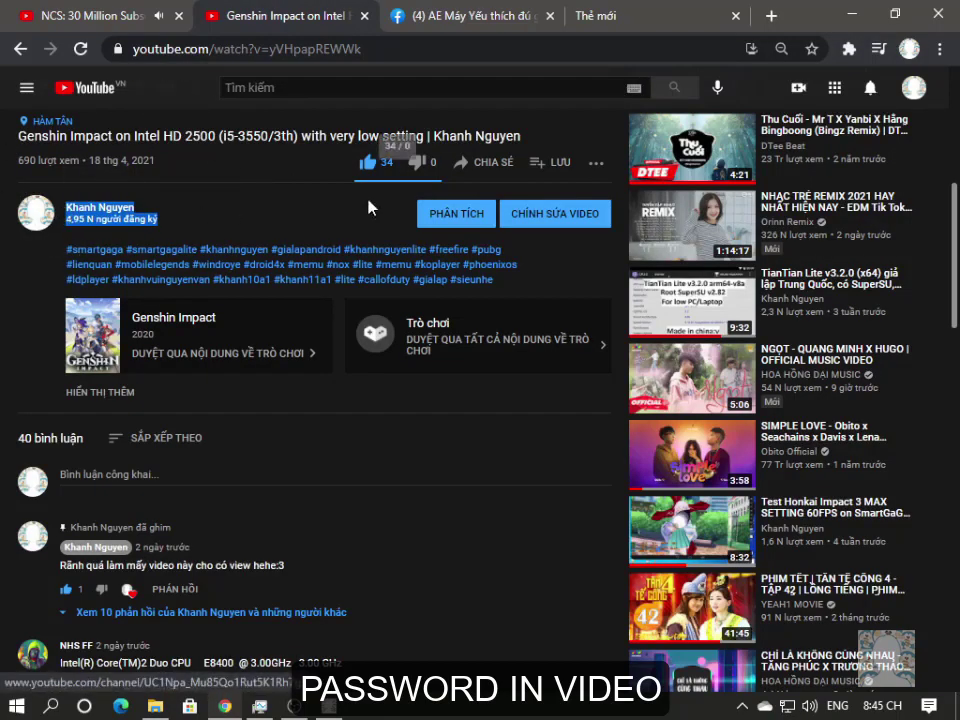
left_click(230, 224)
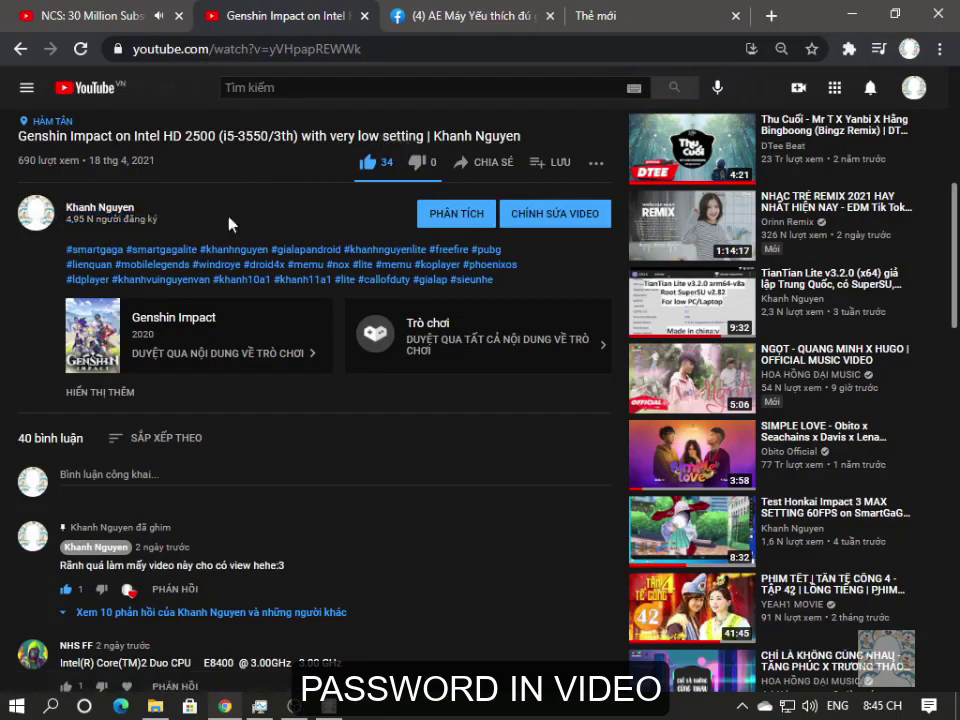
left_click(98, 218)
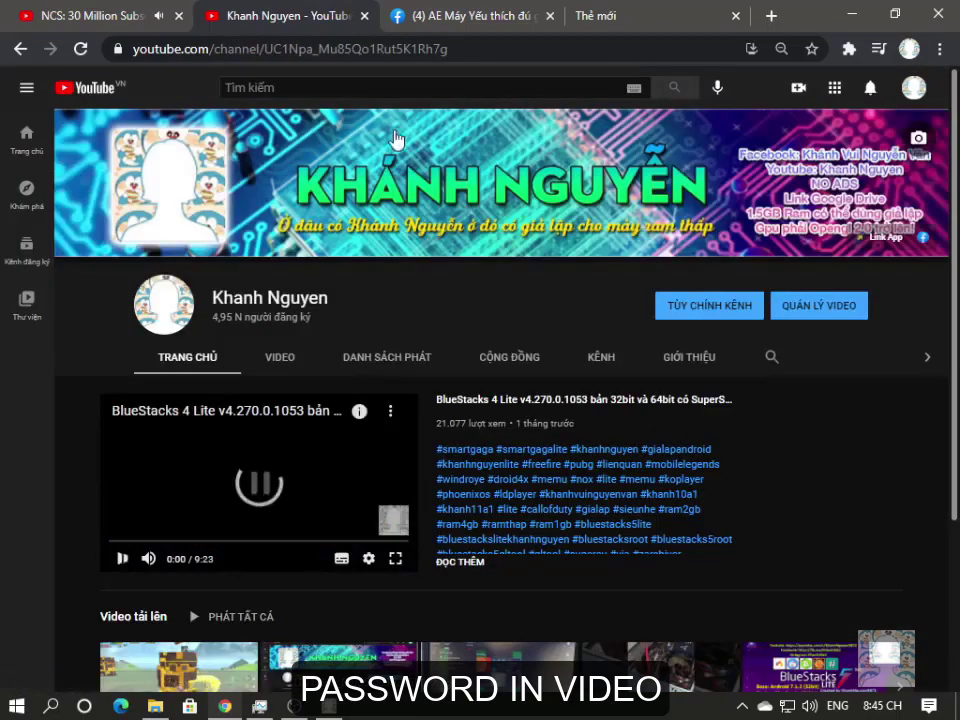
left_click_drag(530, 47, 124, 63)
left_click_drag(584, 51, 100, 47)
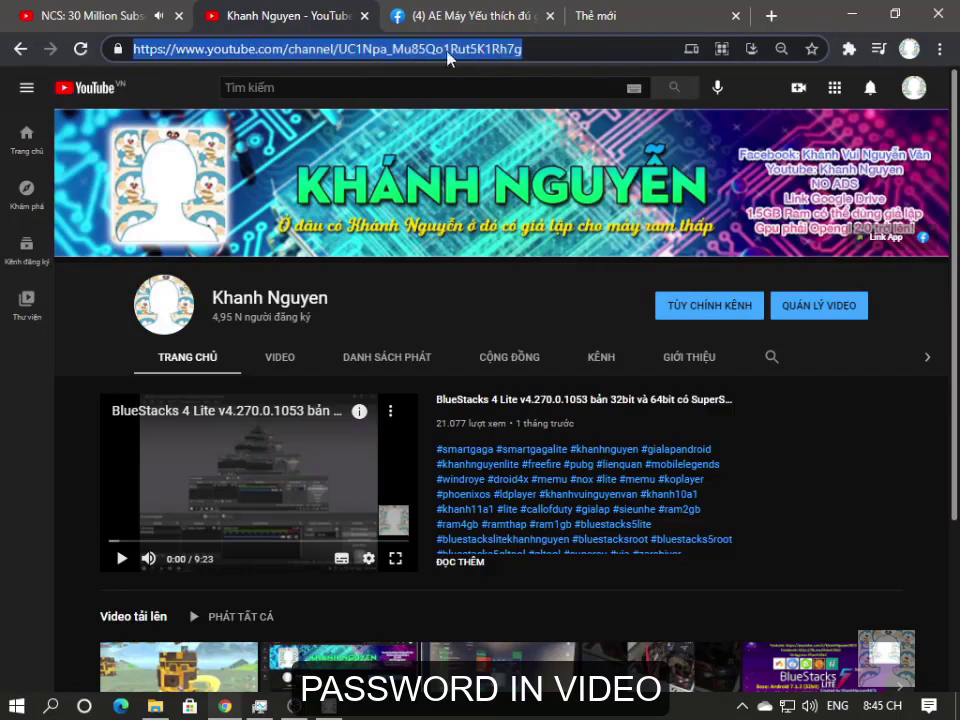
double_click(596, 45)
left_click_drag(614, 55, 47, 57)
right_click(436, 52)
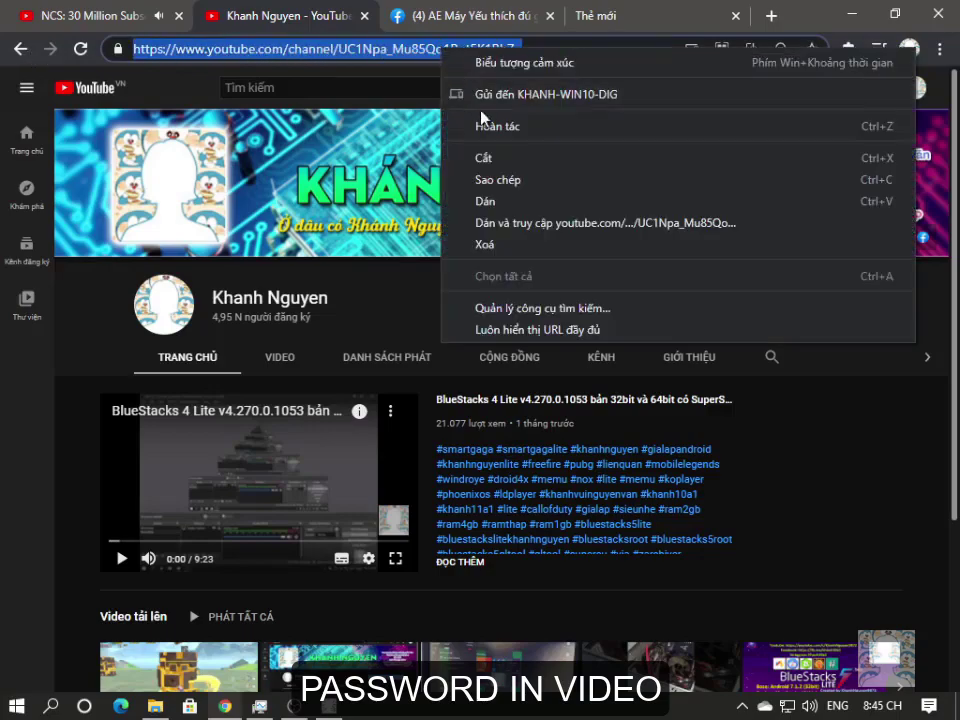
left_click(555, 188)
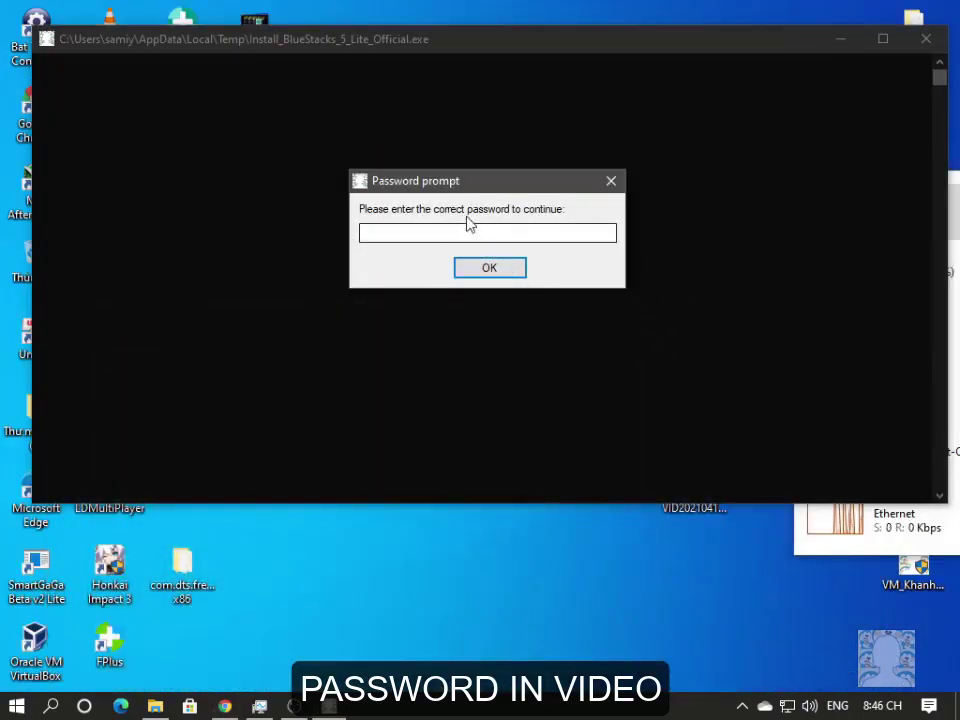
- Switch to the installer's password prompt, paste the copied password and submit it
right_click(457, 230)
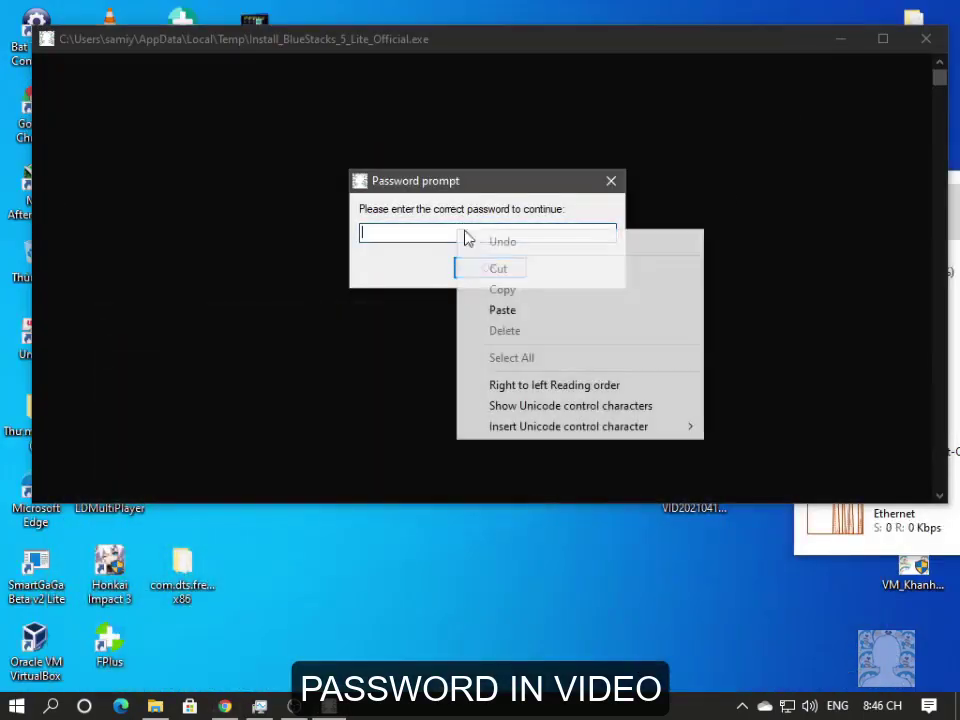
left_click(523, 318)
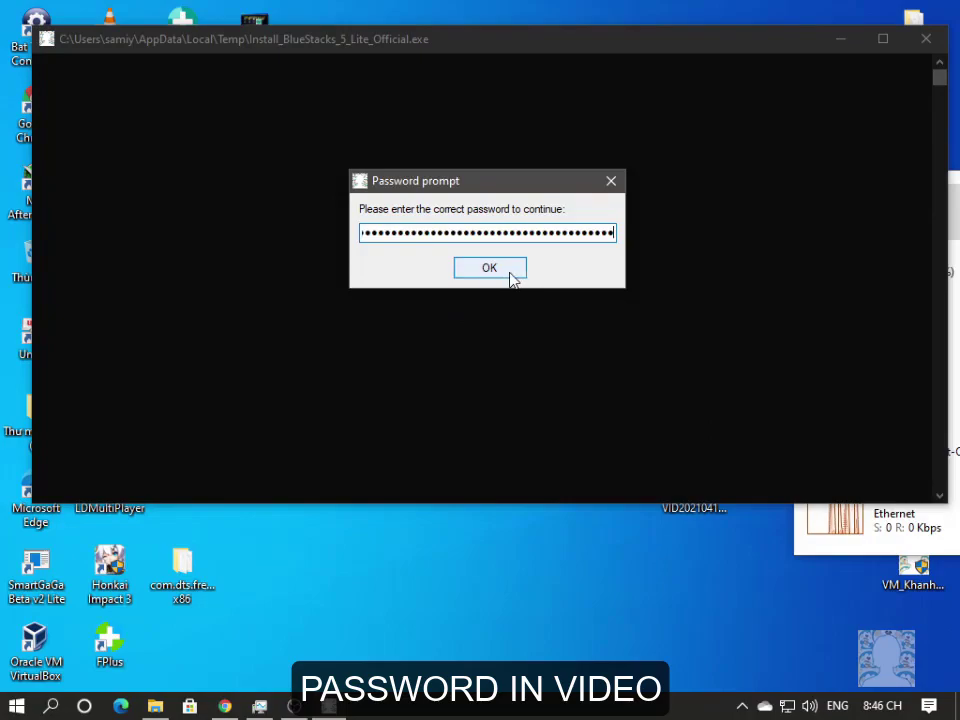
left_click(509, 274)
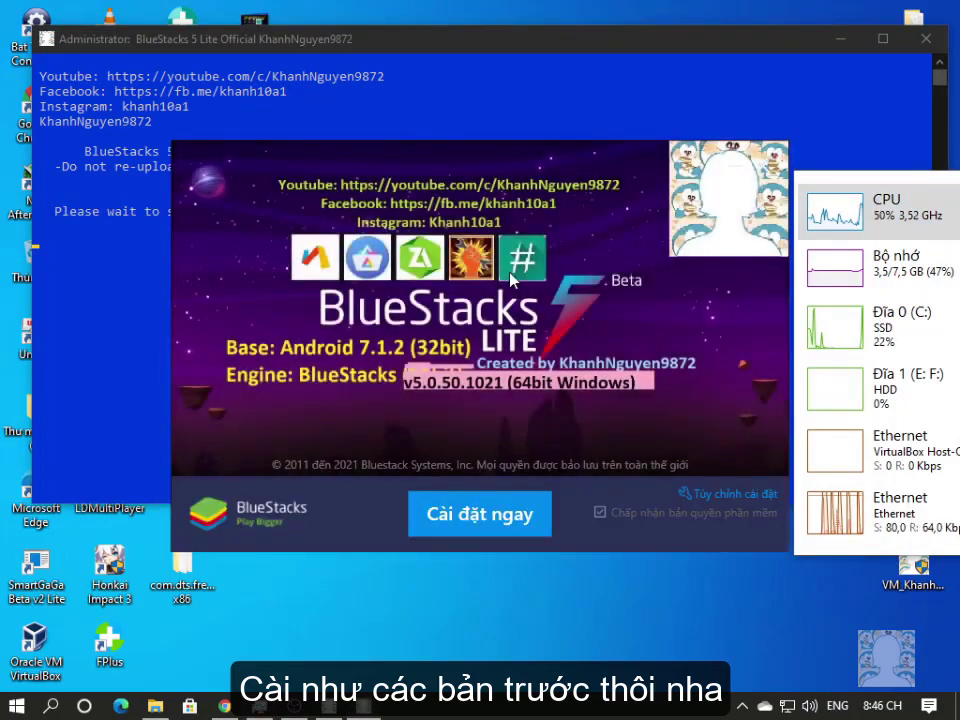
- Move the BlueStacks 5 Lite setup window higher, install the emulator with the default options and launch it after installation
left_click_drag(510, 176, 510, 148)
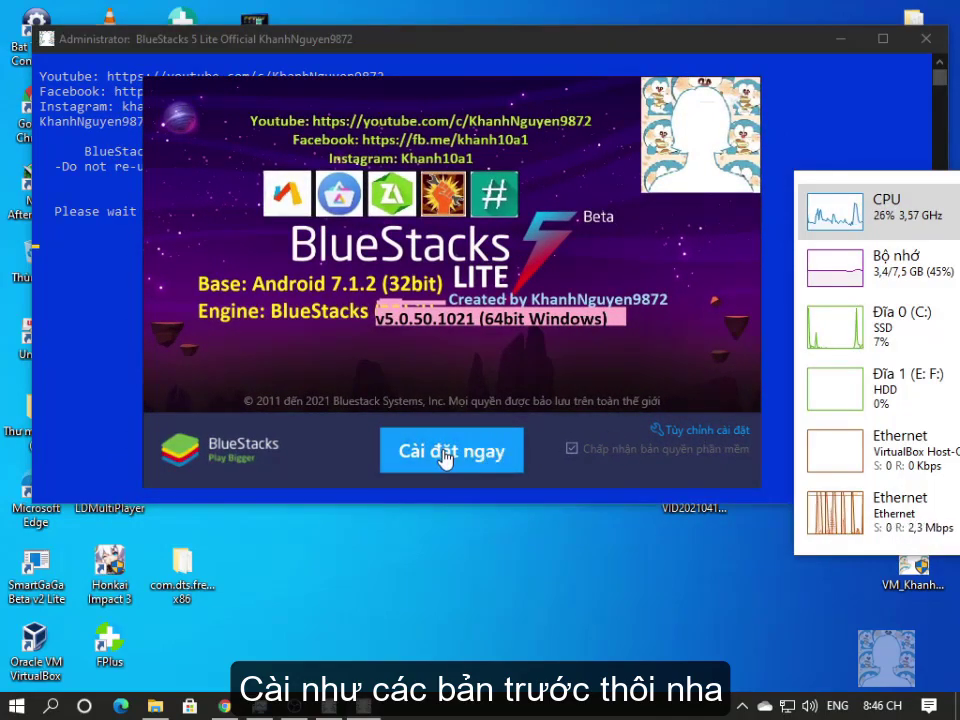
left_click(446, 456)
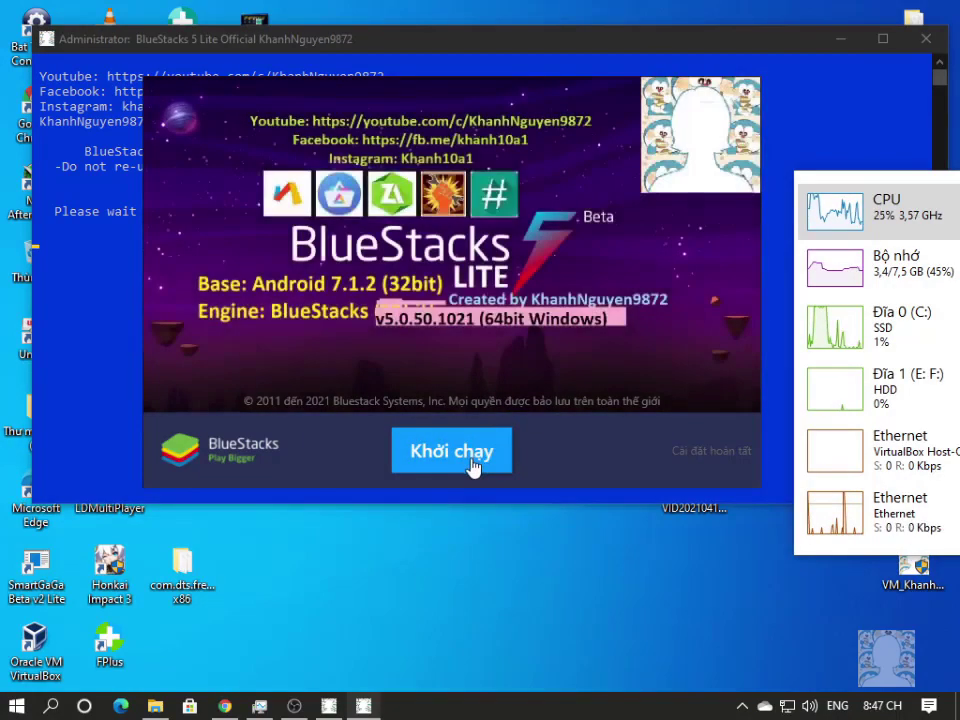
left_click(474, 466)
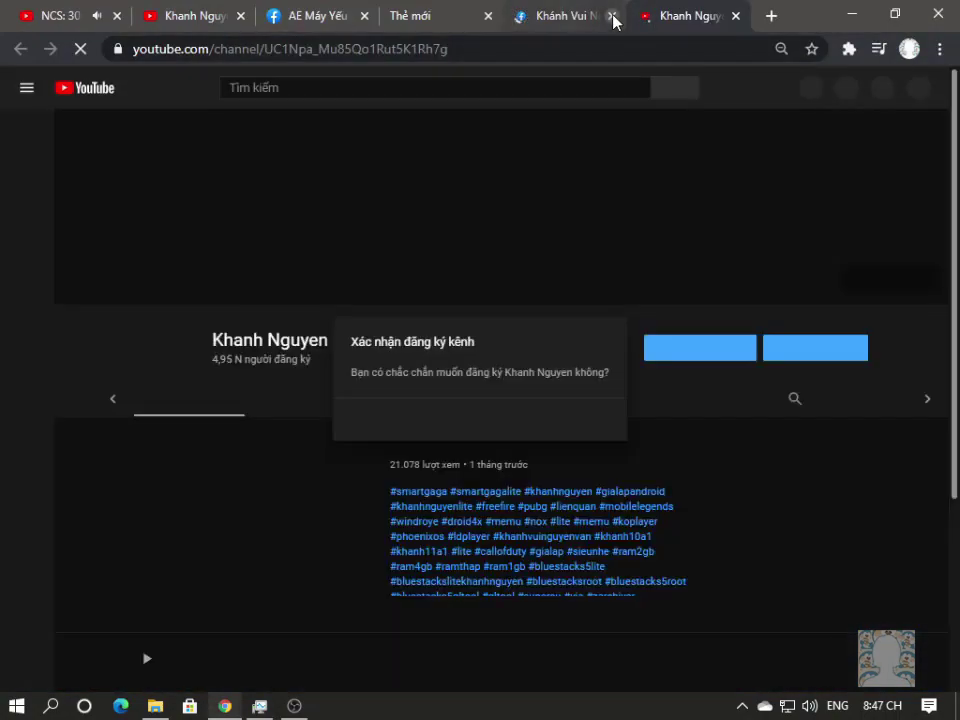
- Close the Facebook page opened by the installer, try to confirm the channel subscription, close the extra tabs and minimize Chrome
left_click(612, 16)
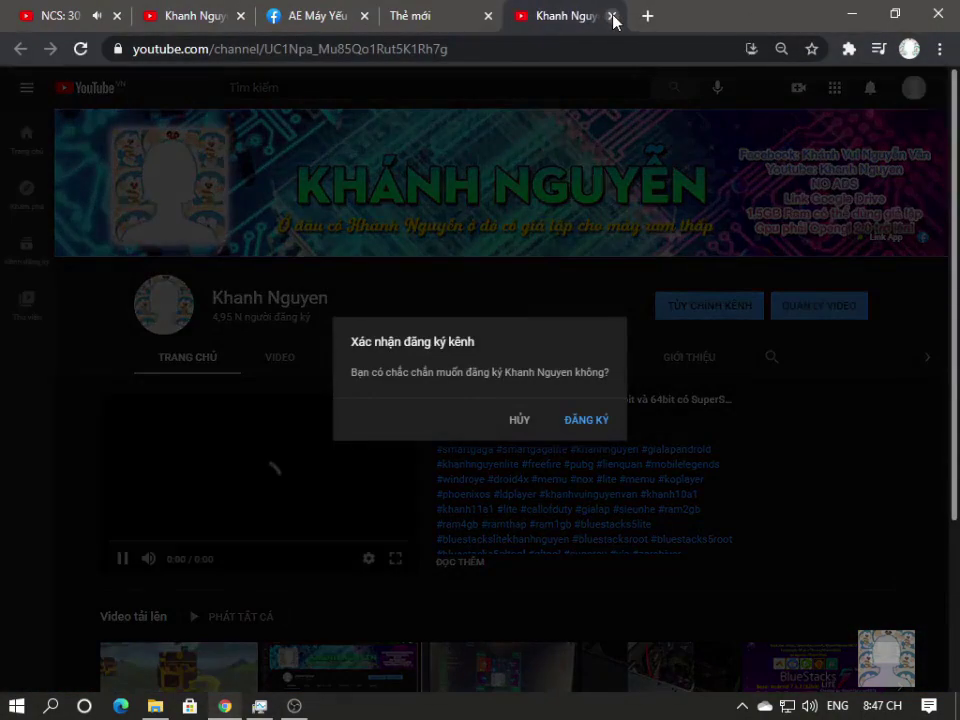
left_click(580, 419)
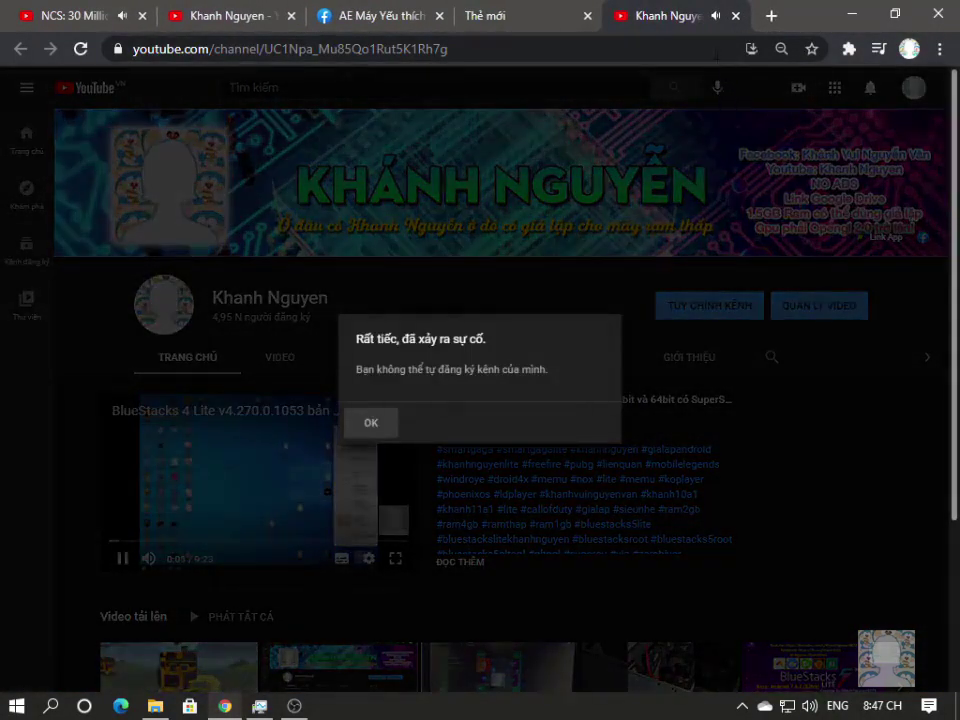
left_click(735, 16)
left_click(735, 16)
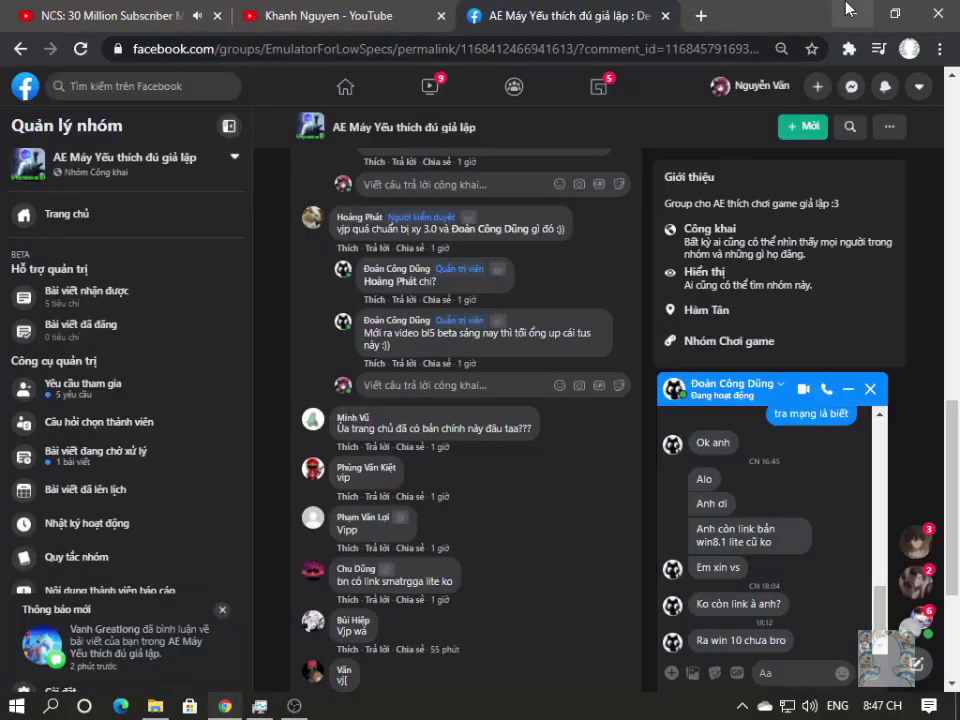
left_click(849, 12)
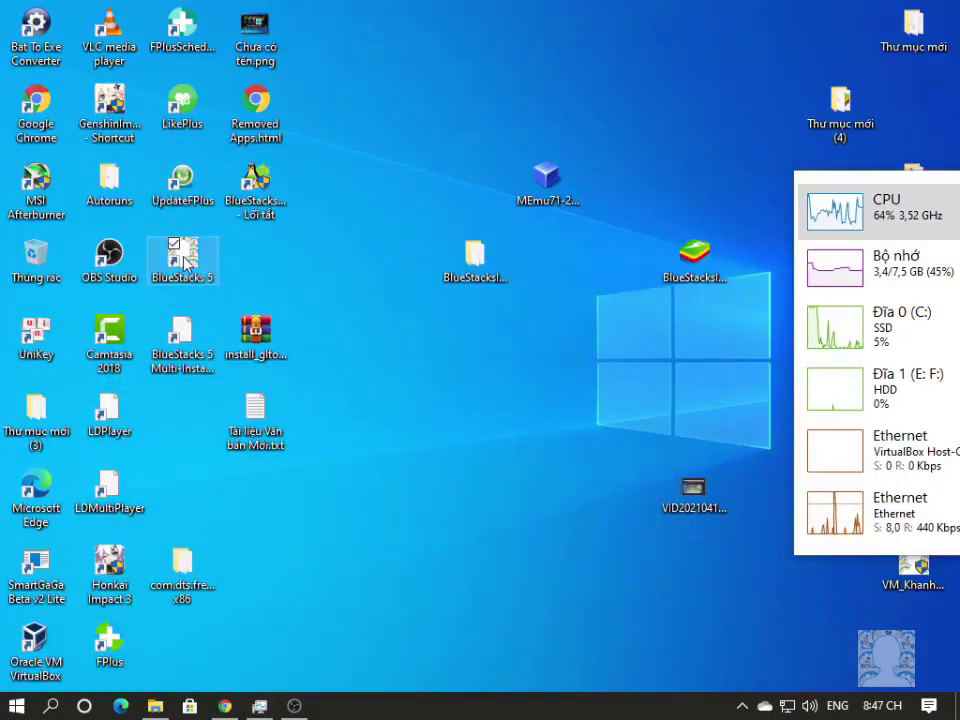
- Move the BlueStacks 5 shortcut to the middle of the desktop and the surrounding icons out to the right-hand edge
left_click_drag(195, 268, 560, 342)
left_click_drag(475, 255, 676, 38)
left_click_drag(551, 180, 838, 40)
left_click_drag(694, 258, 908, 128)
left_click_drag(703, 495, 908, 648)
left_click(662, 522)
left_click_drag(662, 521, 400, 276)
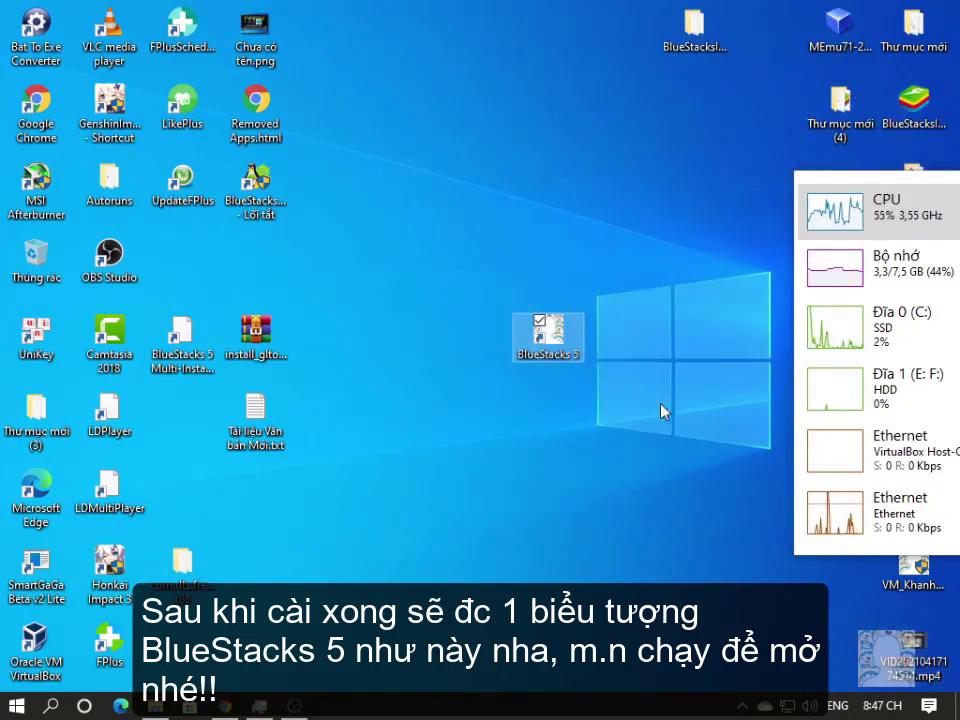
- Launch BlueStacks 5 from its desktop shortcut and move its window higher on the screen
right_click(581, 337)
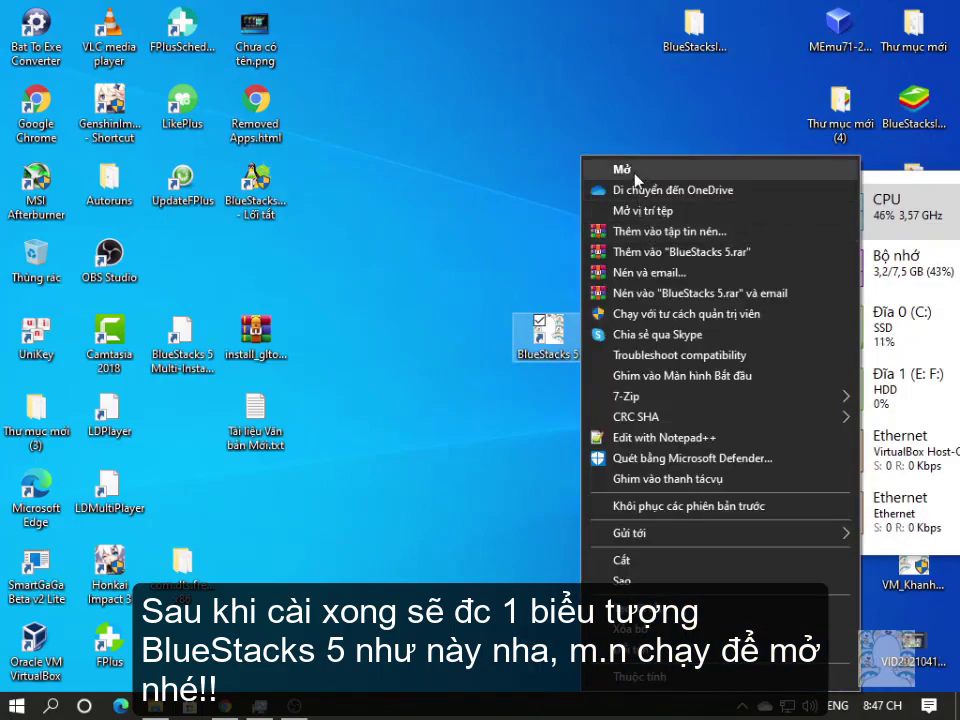
left_click(636, 172)
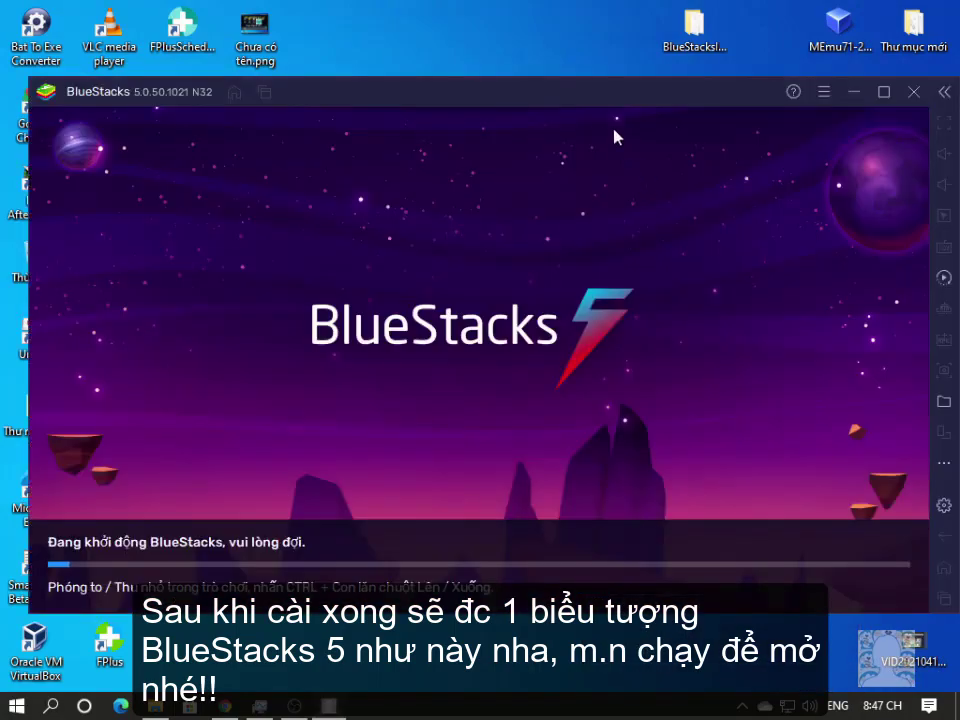
left_click_drag(591, 100, 580, 66)
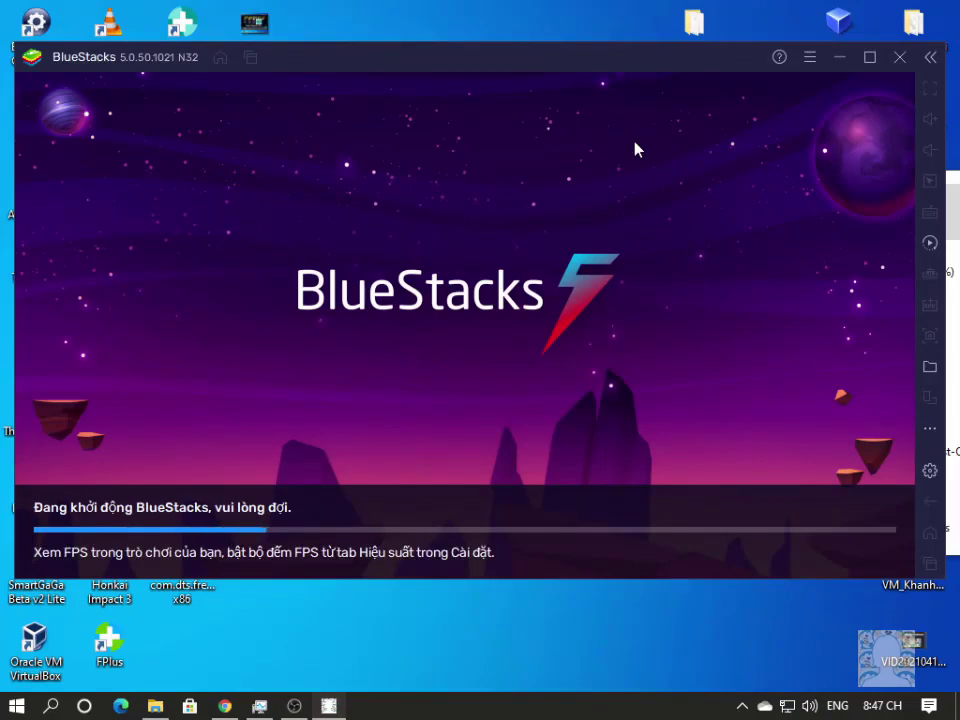
- Examine the resource usage and the preinstalled apps in the emulator's app drawer, minimizing and restoring the emulator window
left_click(957, 195)
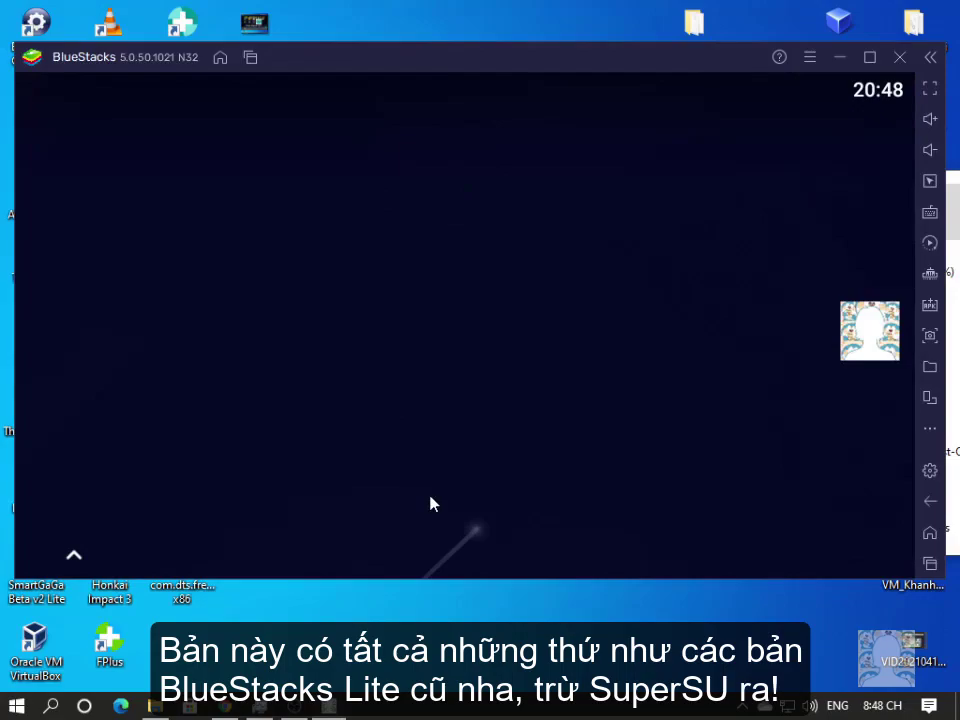
left_click_drag(530, 82, 640, 180)
left_click_drag(544, 165, 851, 122)
left_click(839, 57)
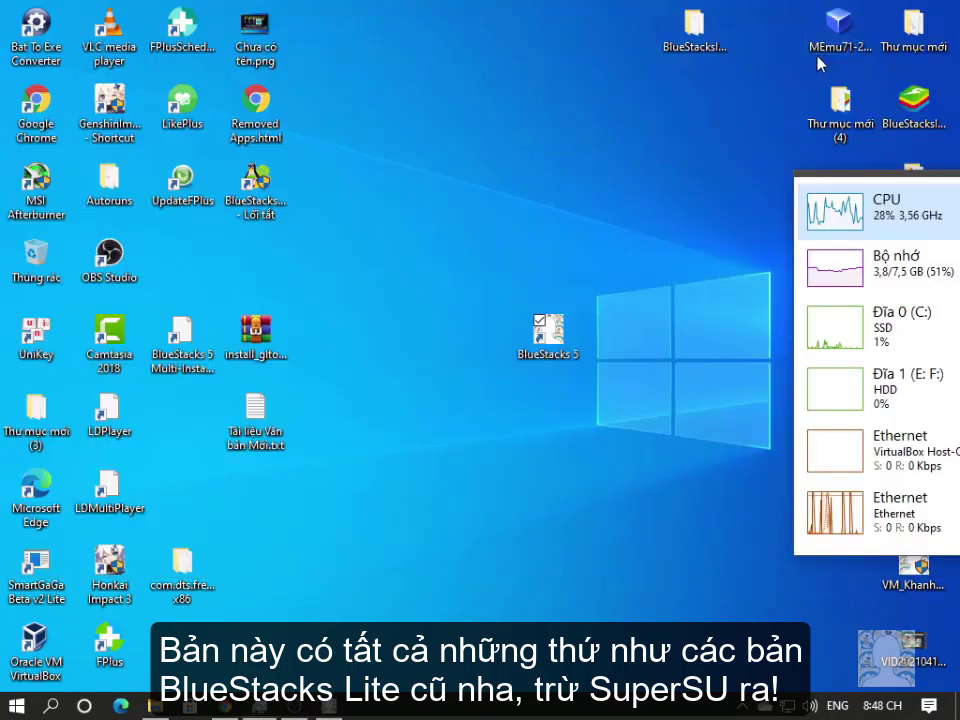
key("alt+Tab")
- Open the emulator's settings, show the version information and check for updates
left_click(811, 58)
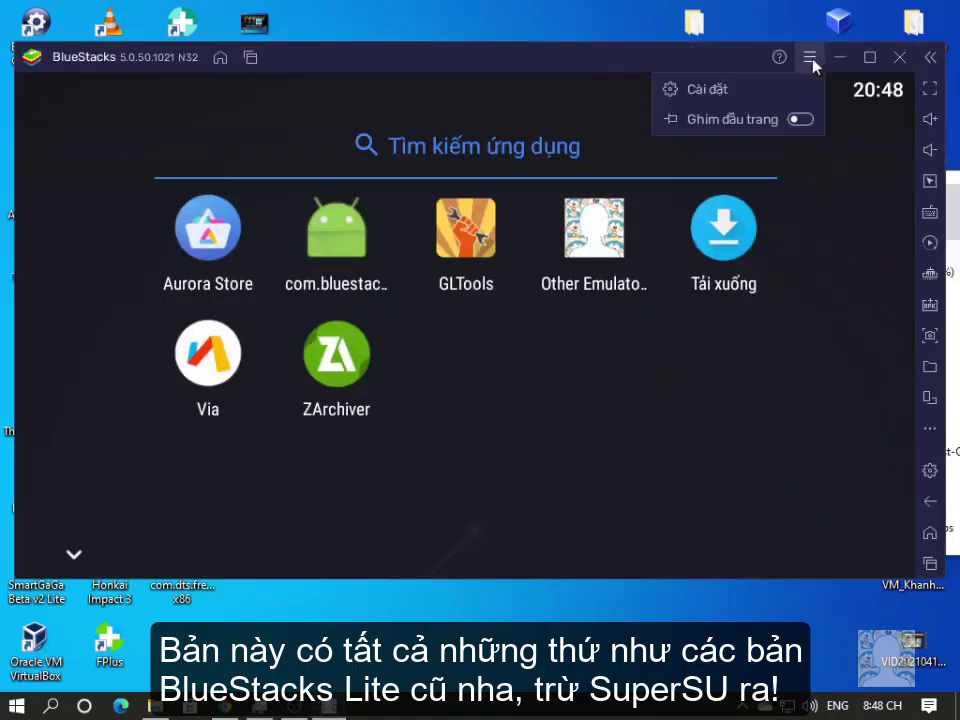
left_click(690, 88)
left_click(154, 318)
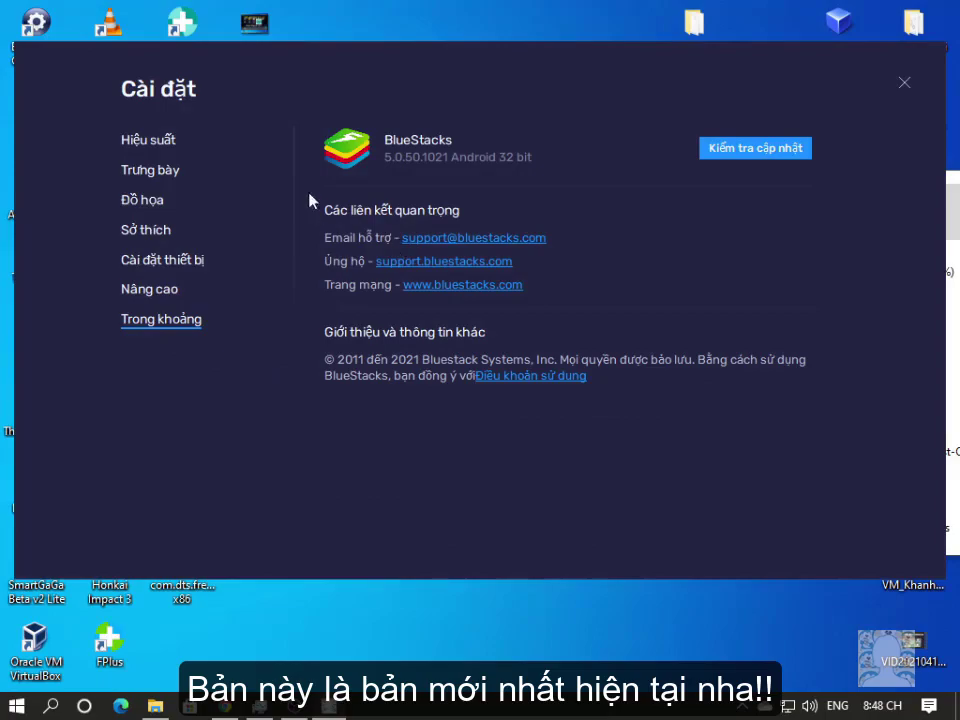
left_click(741, 152)
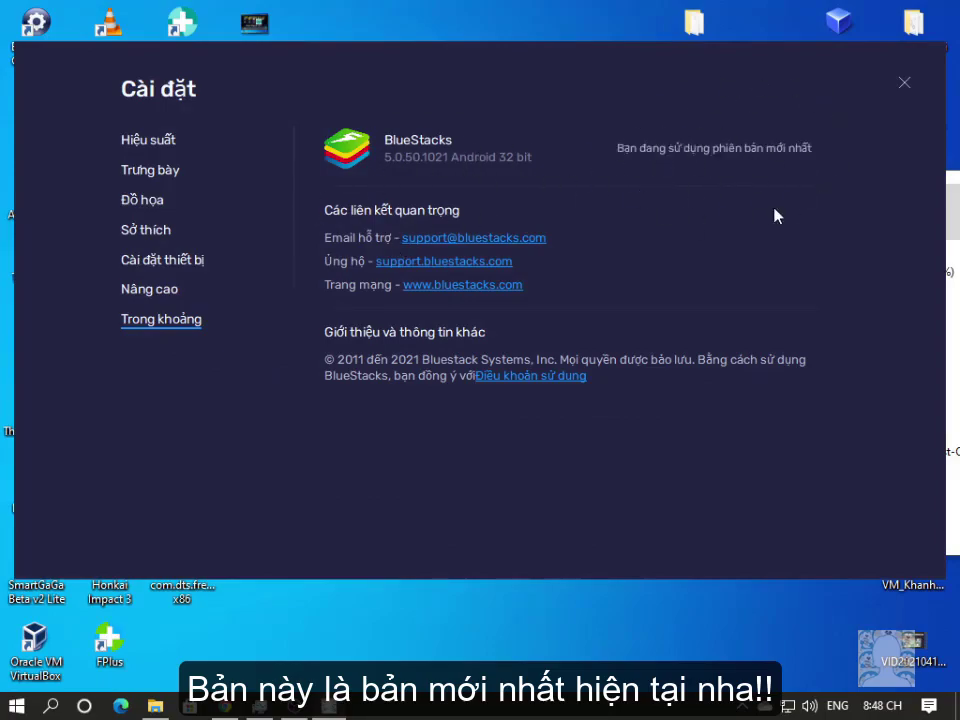
- Examine the advanced options, the available device profiles and the preference settings
left_click(143, 291)
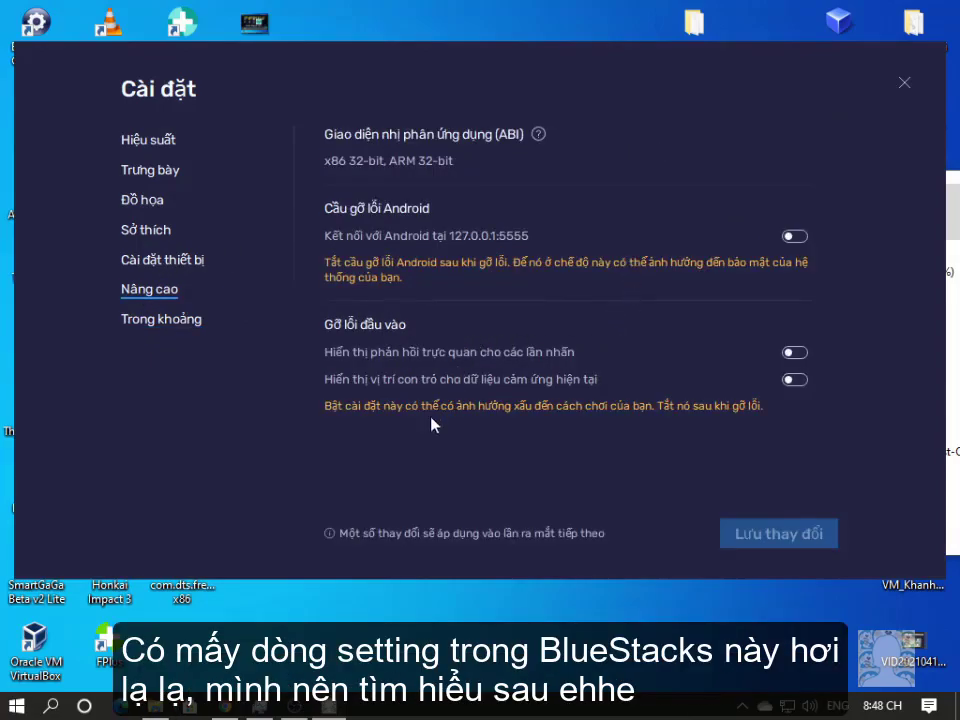
left_click(182, 263)
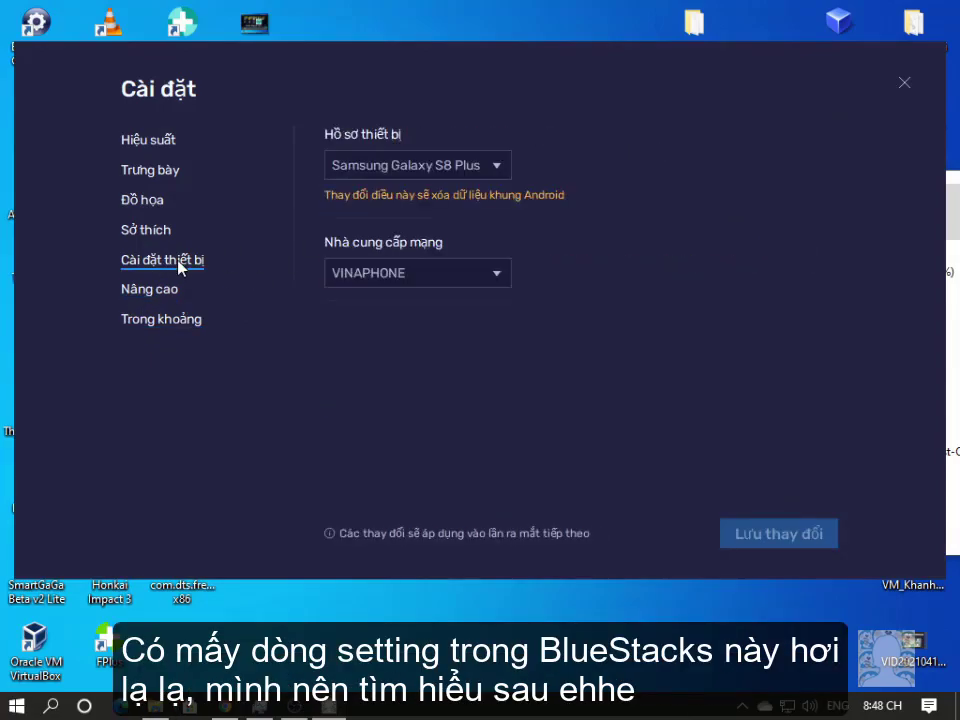
left_click(362, 170)
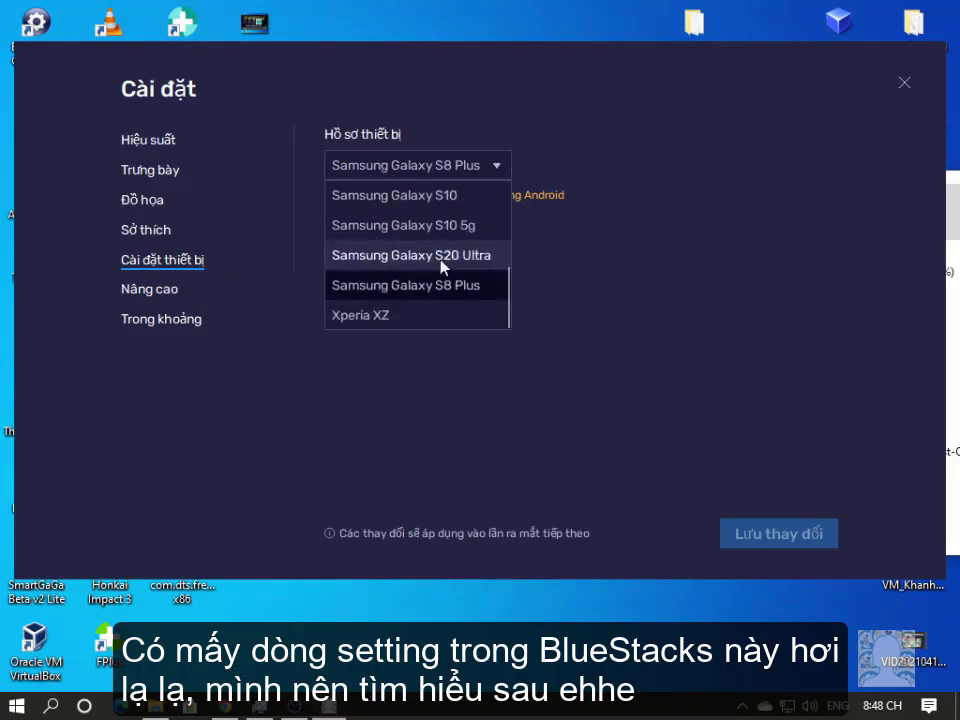
left_click(508, 300)
left_click(447, 170)
scroll(423, 225, "up", 1)
scroll(470, 250, "down", 1)
scroll(504, 242, "down", 1)
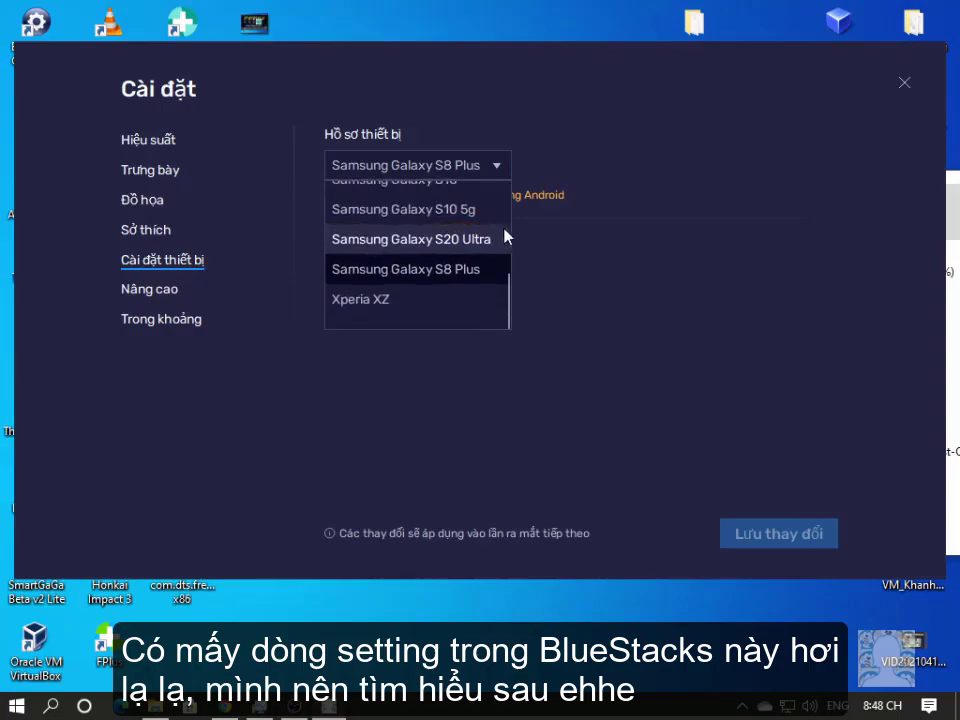
scroll(460, 240, "up", 4)
left_click(142, 234)
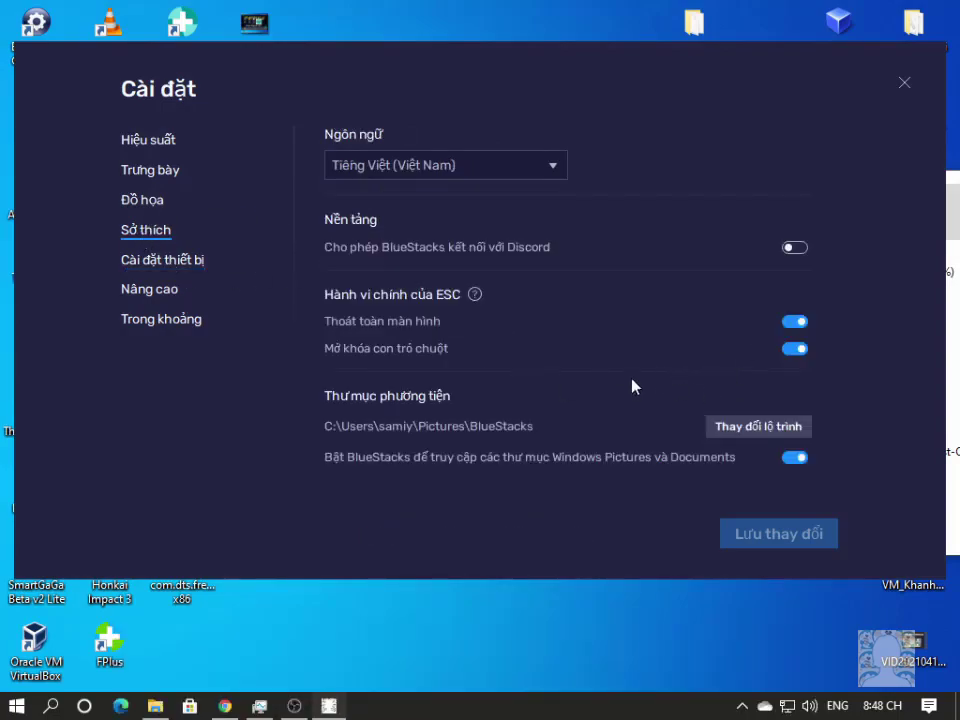
- In the graphics settings, try the Software and DirectX interface renderers and set the interface renderer to OpenGL
left_click(150, 208)
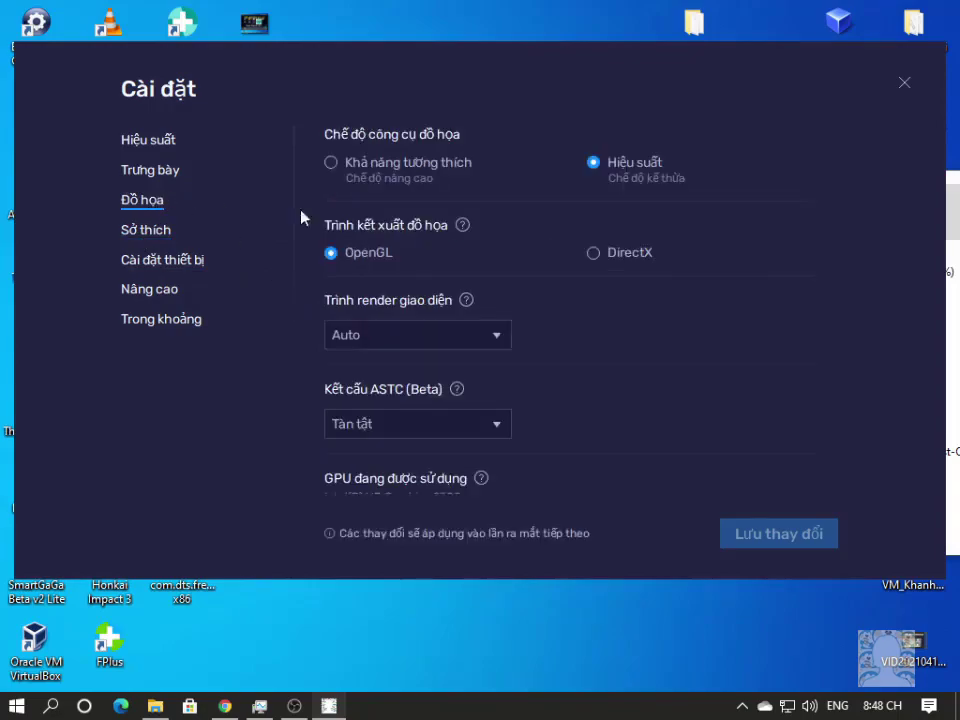
left_click(452, 338)
left_click(452, 342)
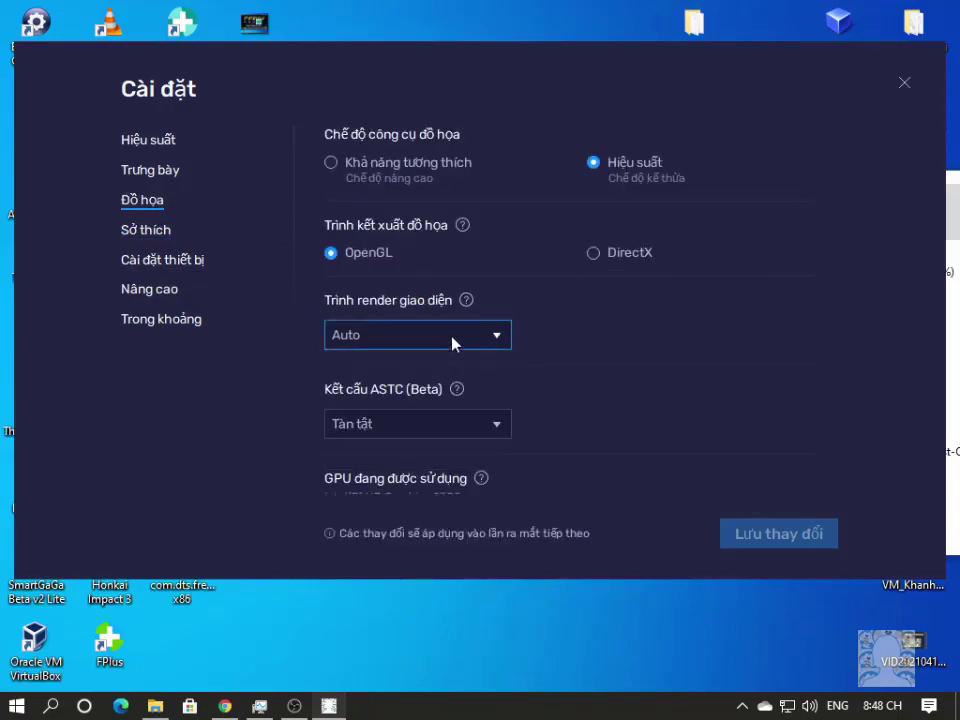
left_click(453, 340)
left_click(366, 432)
left_click(336, 339)
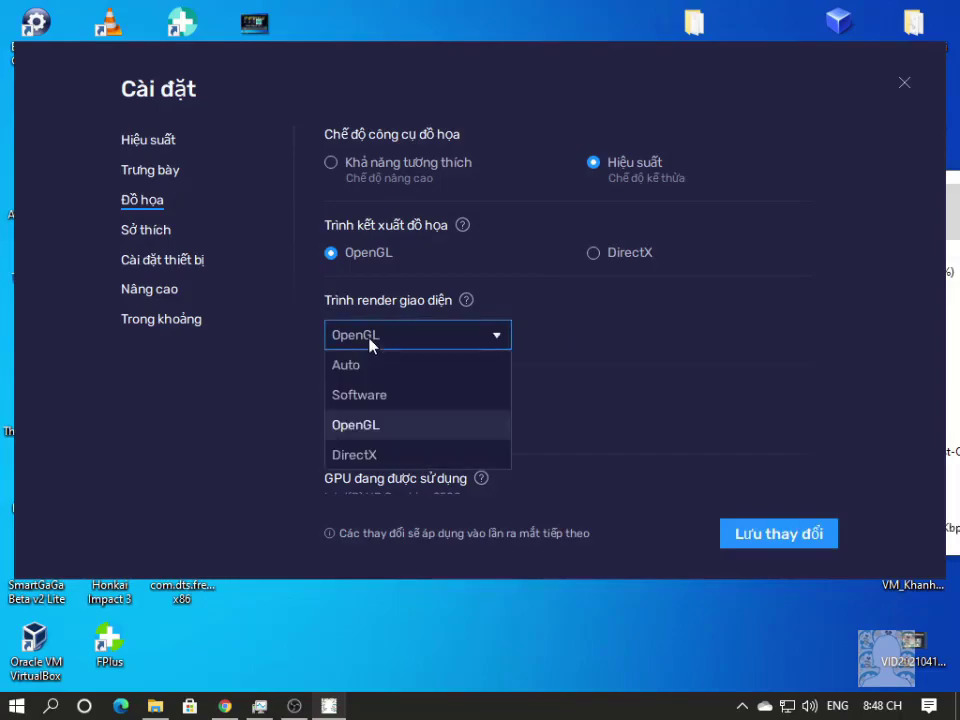
left_click(356, 405)
left_click(381, 336)
left_click(369, 454)
left_click(420, 336)
left_click(396, 420)
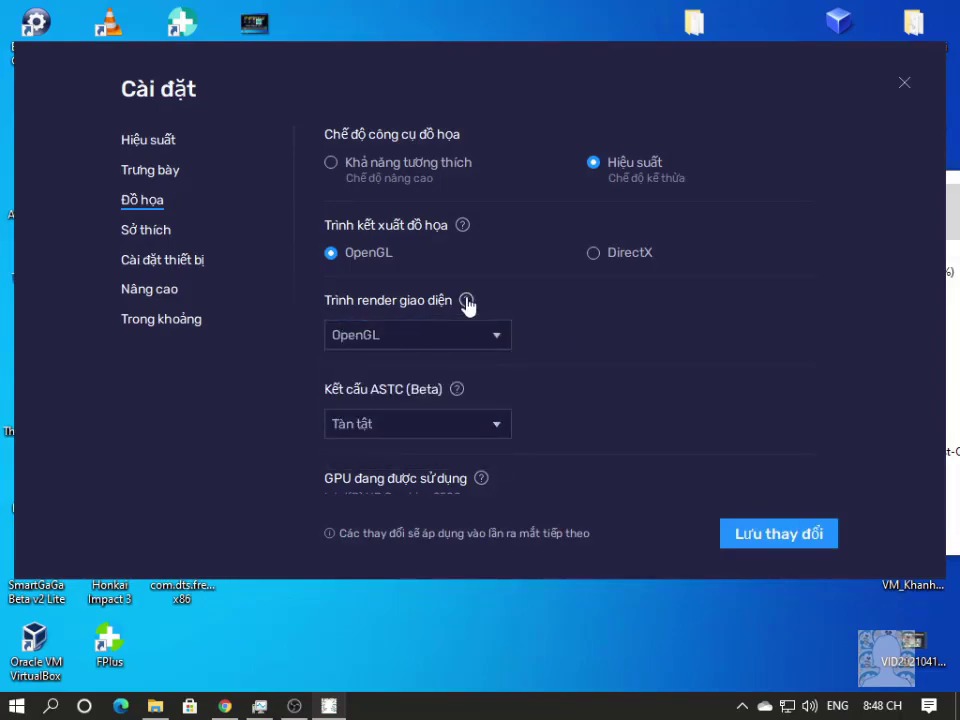
- Open the interface renderer's help page, close it, minimize Chrome and examine the ASTC texture and GPU options
left_click(466, 301)
left_click(734, 16)
left_click(851, 15)
scroll(610, 335, "down", 1)
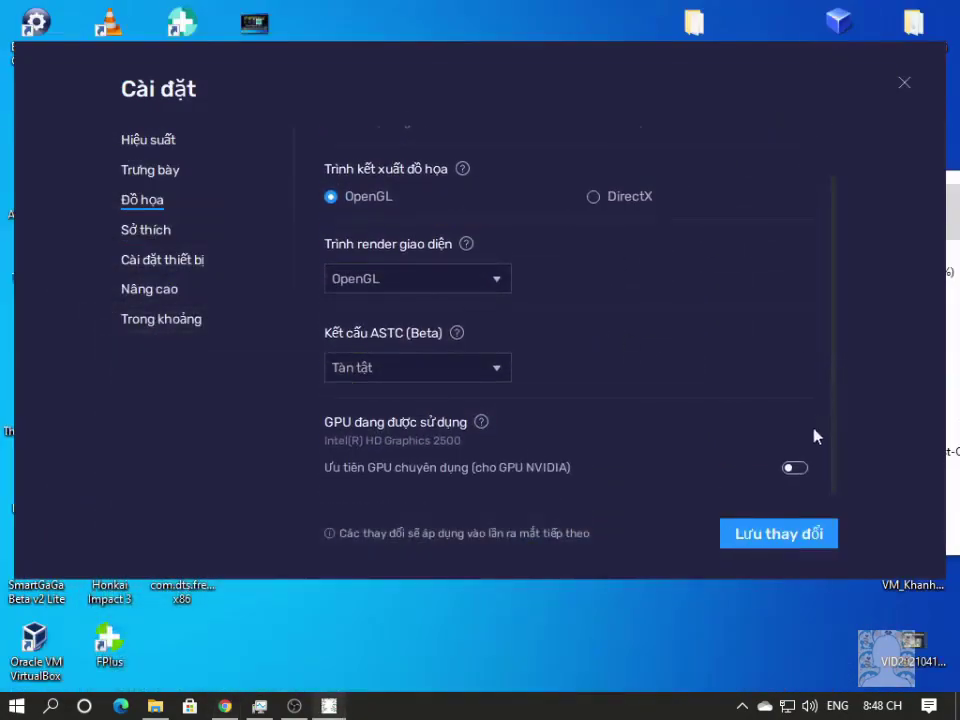
- Try hardware decoding for the ASTC textures, select software decoding, and leave the dedicated NVIDIA GPU preference off
left_click(455, 378)
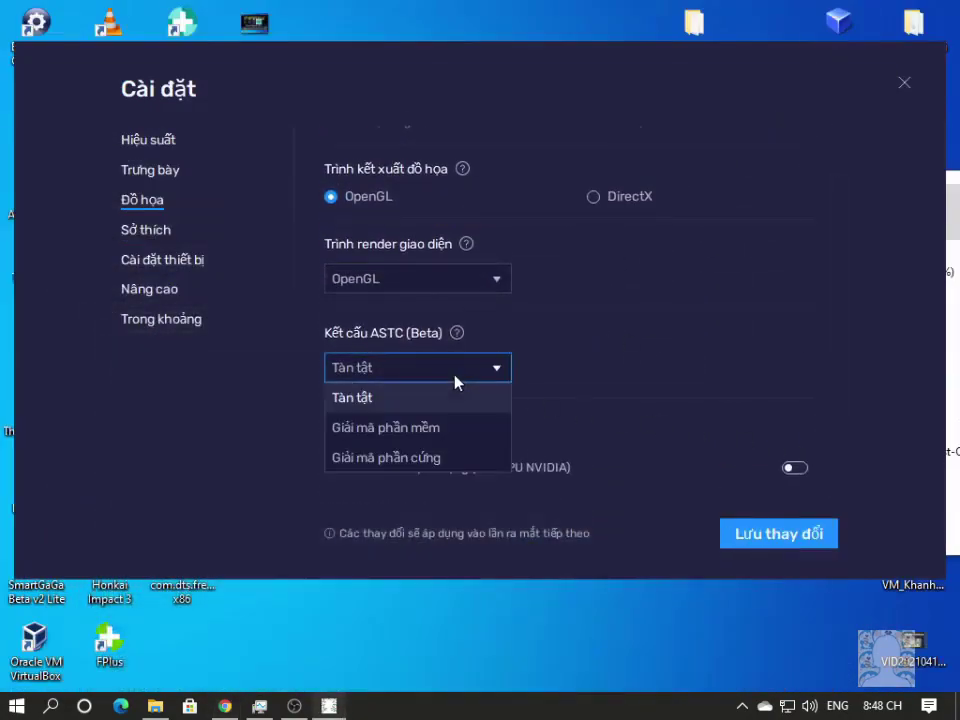
left_click(416, 457)
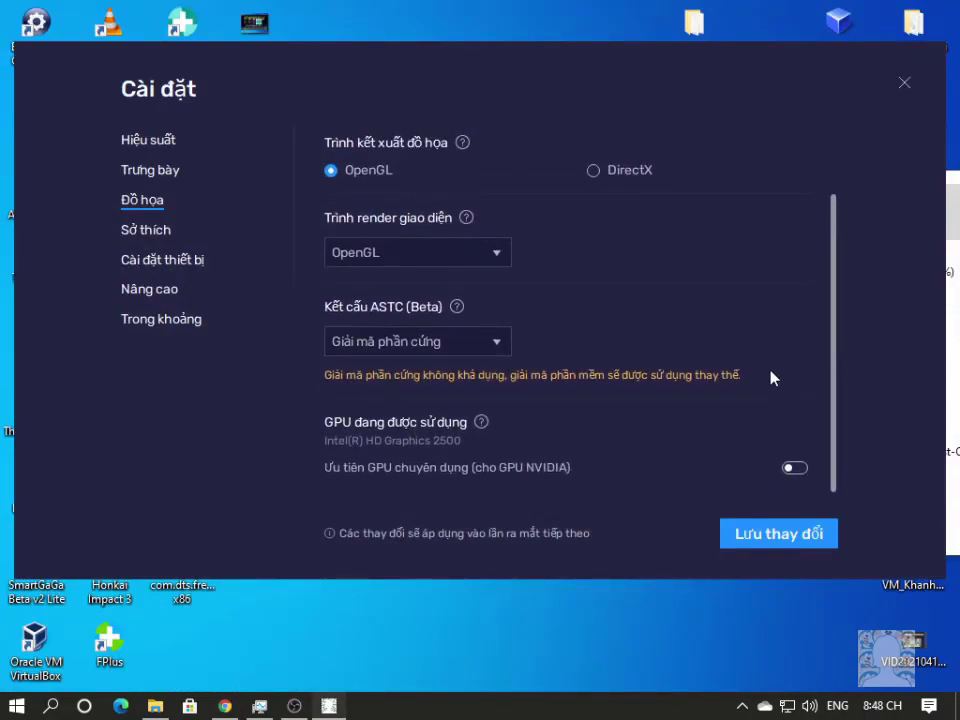
scroll(771, 377, "up", 1)
scroll(833, 369, "down", 1)
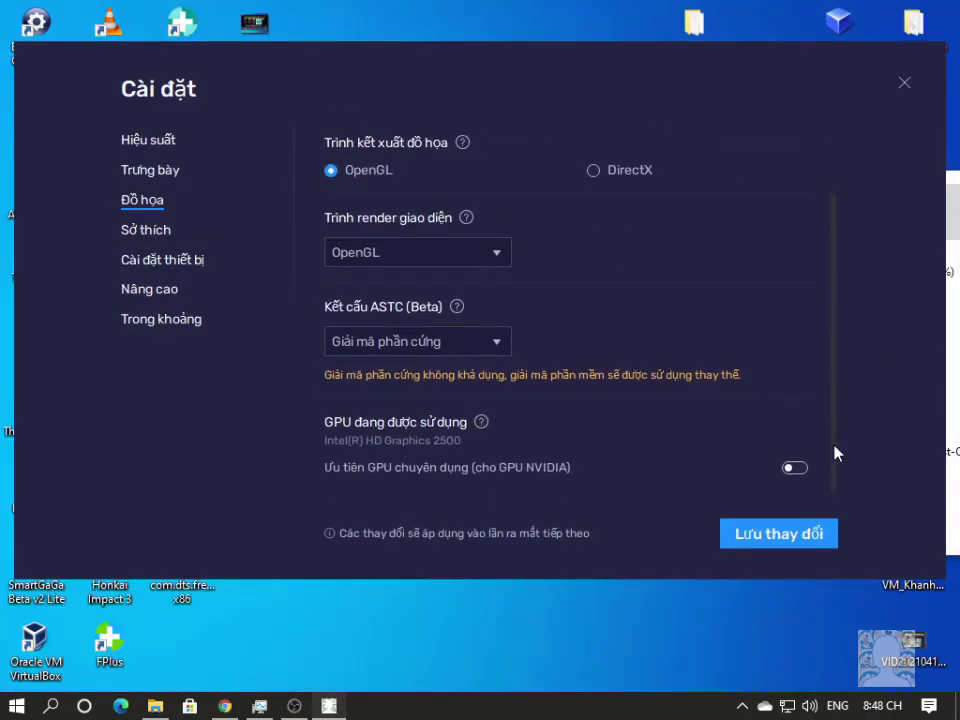
left_click(468, 341)
left_click(426, 402)
left_click(788, 470)
left_click(788, 470)
- Save the changed graphics settings instead of discarding them and close the emulator's settings
left_click(147, 143)
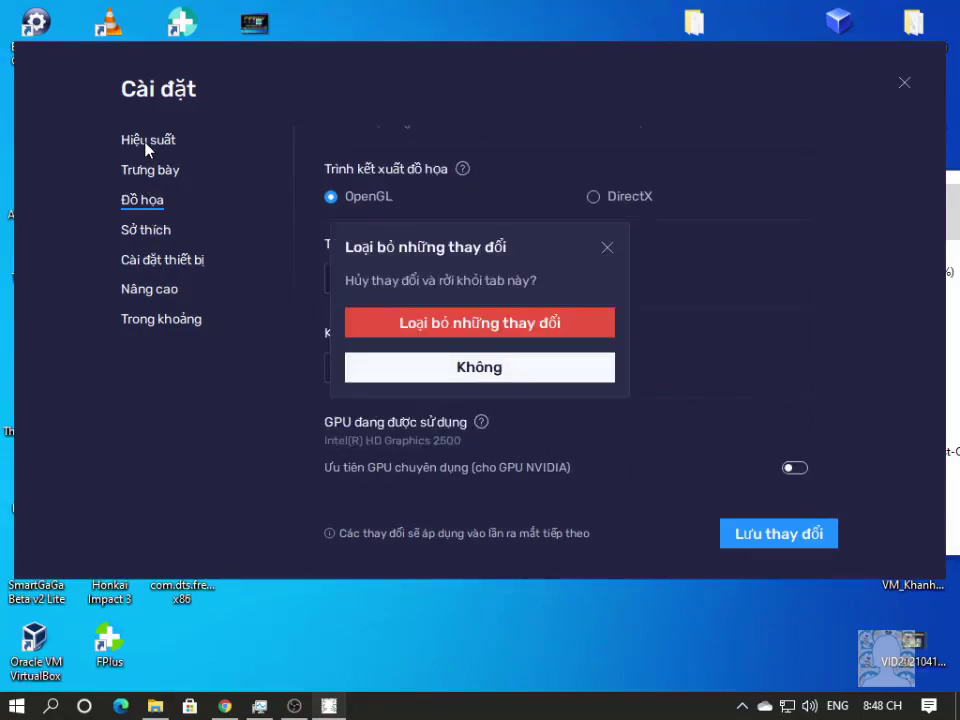
left_click(606, 250)
left_click(738, 532)
left_click(582, 382)
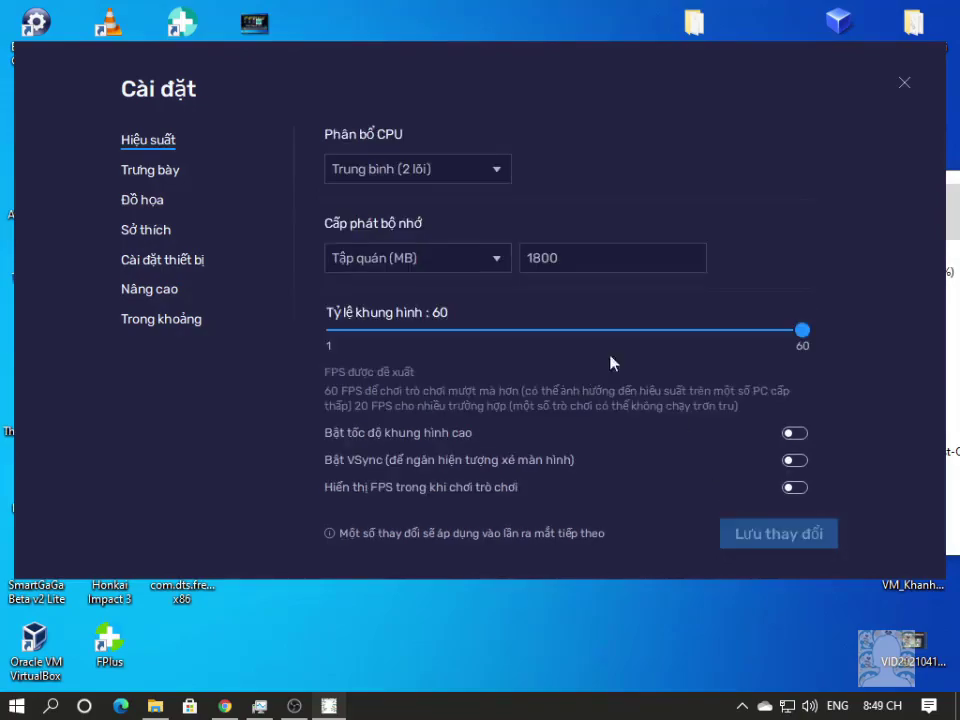
left_click(904, 83)
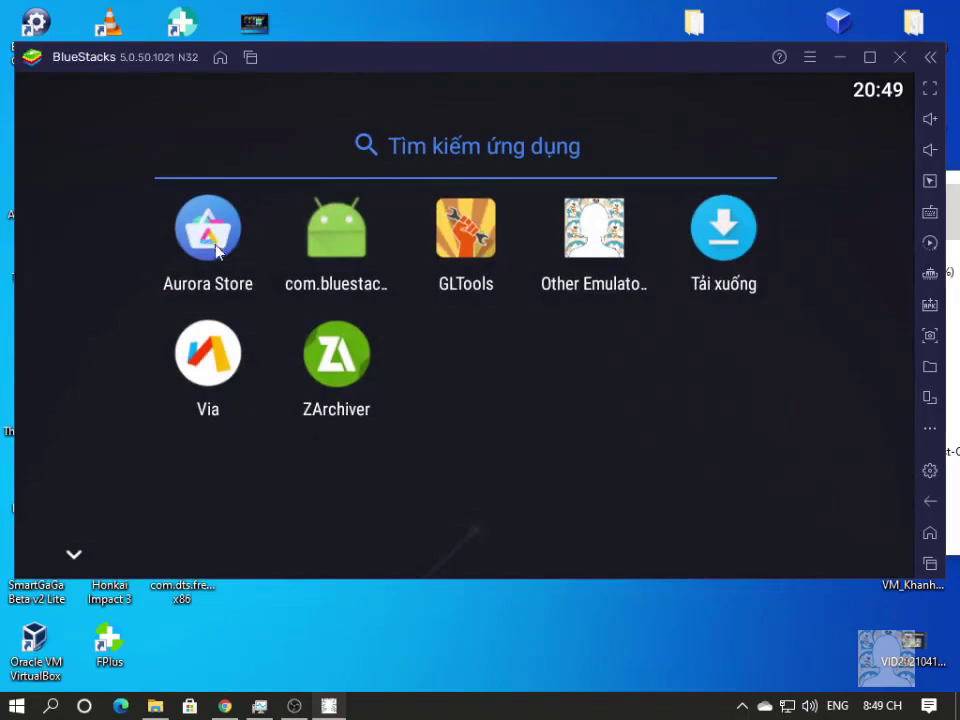
- Open GLTools, examine its list of configurable apps and return to the app list
left_click(466, 232)
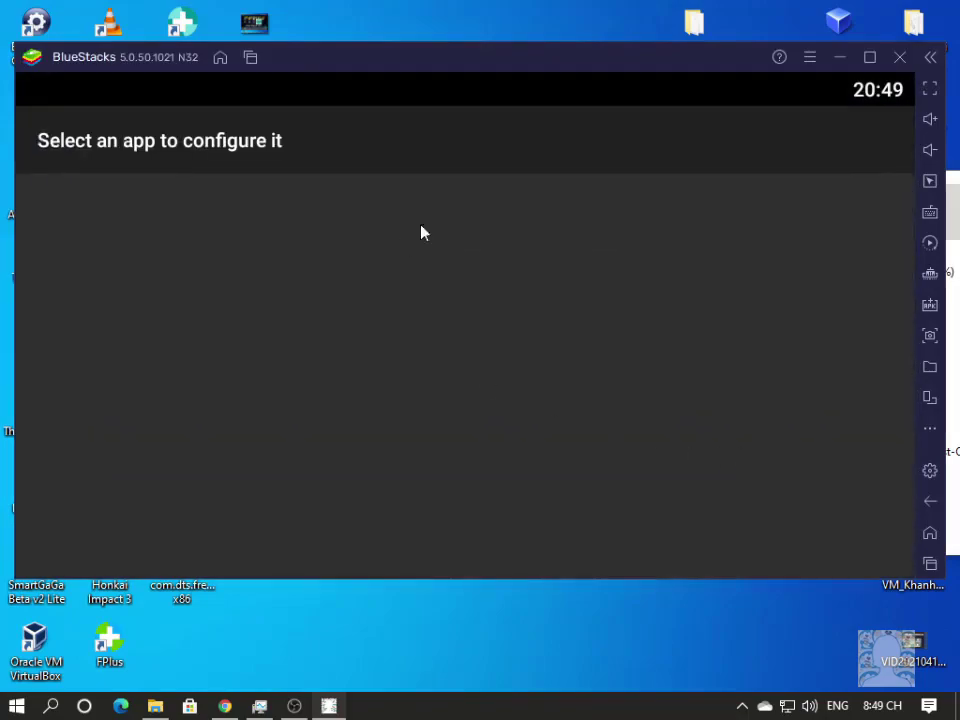
scroll(544, 394, "down", 10)
scroll(544, 394, "up", 10)
left_click(929, 502)
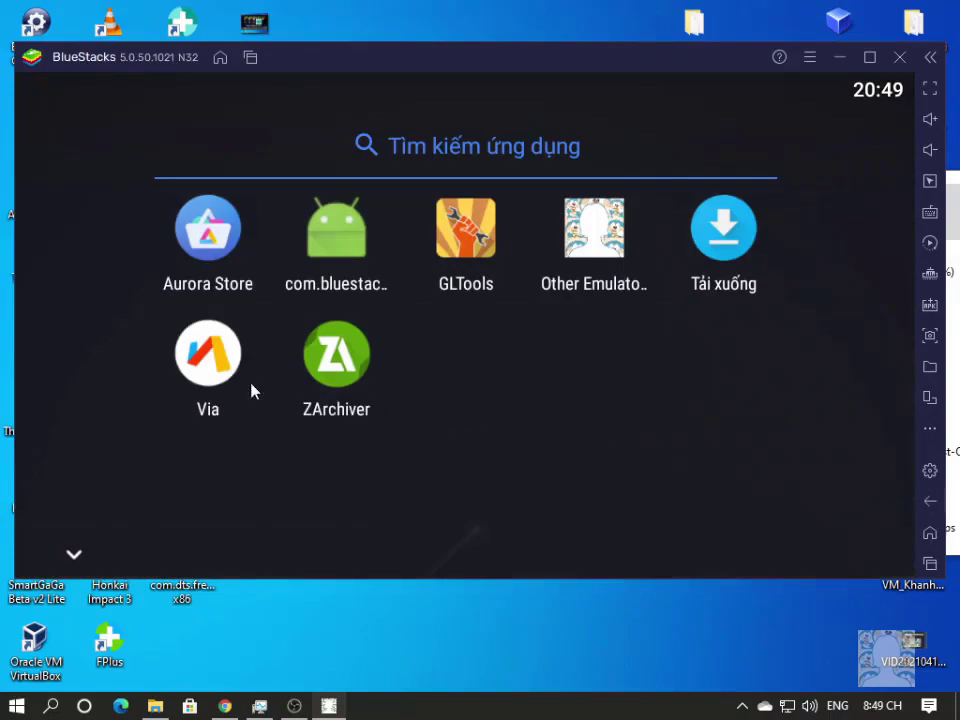
- Open the Via browser to view its start page, and dismiss GLTools and Via from the recent apps
left_click(206, 356)
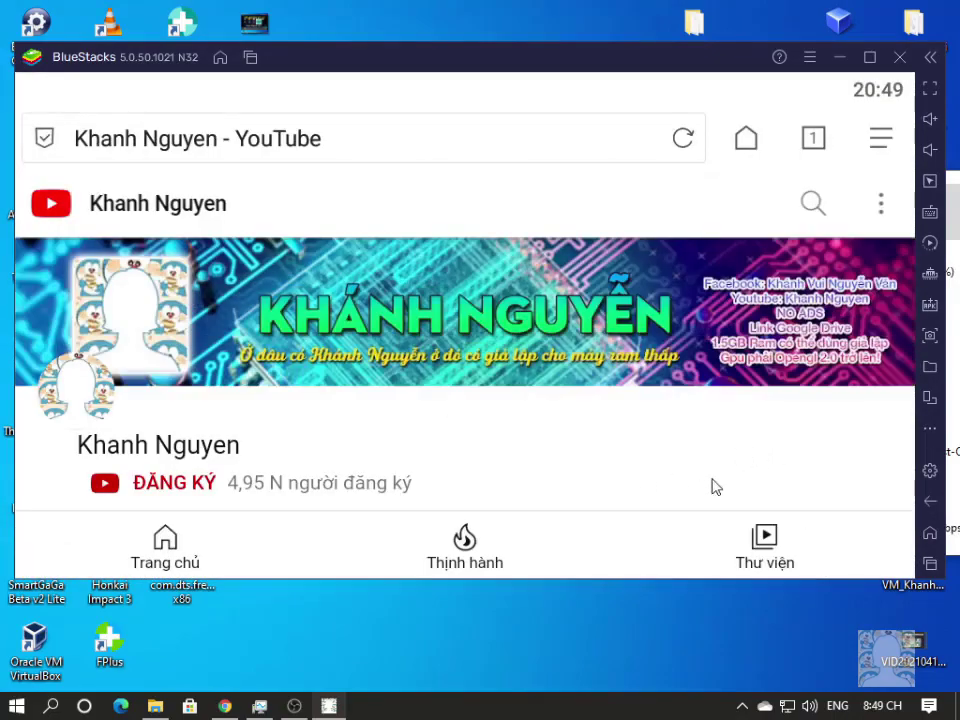
left_click_drag(711, 484, 761, 373)
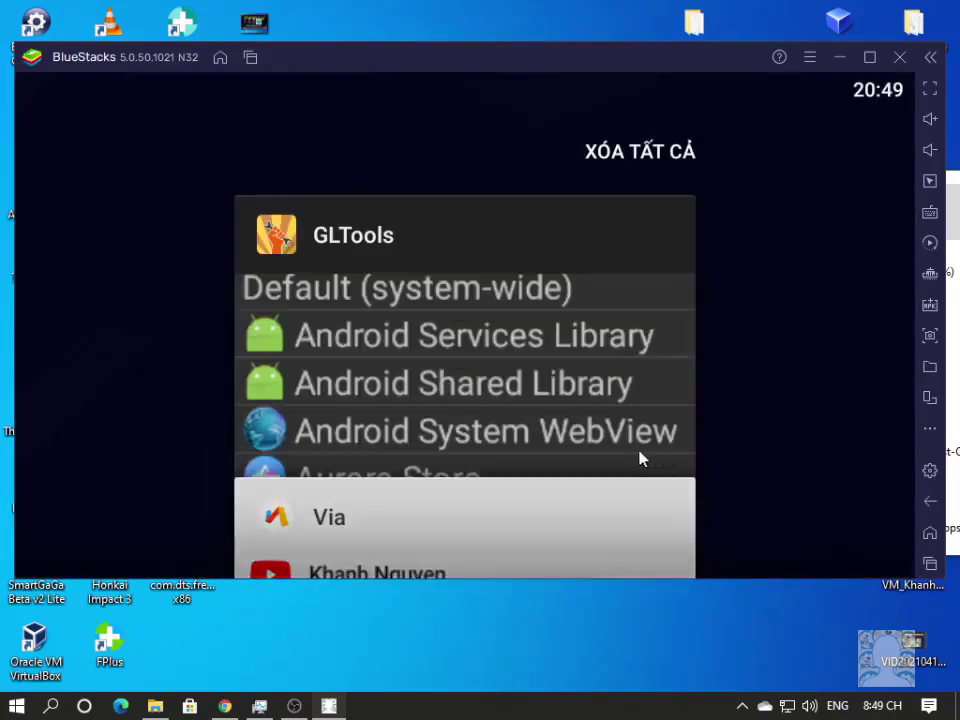
left_click_drag(639, 459, 330, 420)
left_click_drag(560, 390, 420, 161)
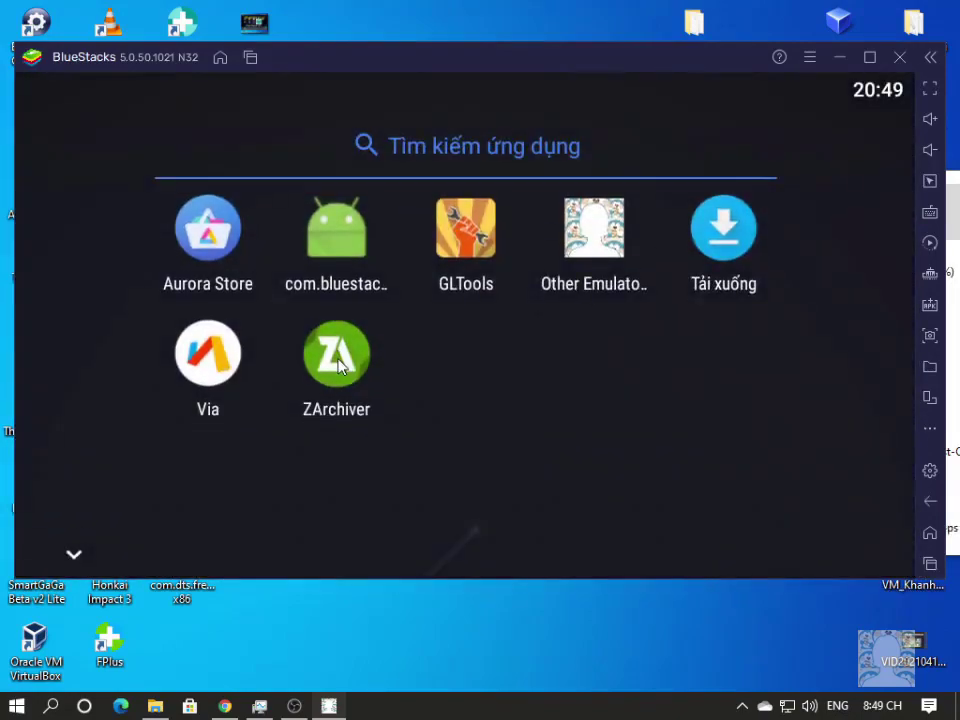
- Look at the device storage folders in ZArchiver, return to the home screen and open Aurora Store
left_click(339, 366)
left_click(930, 502)
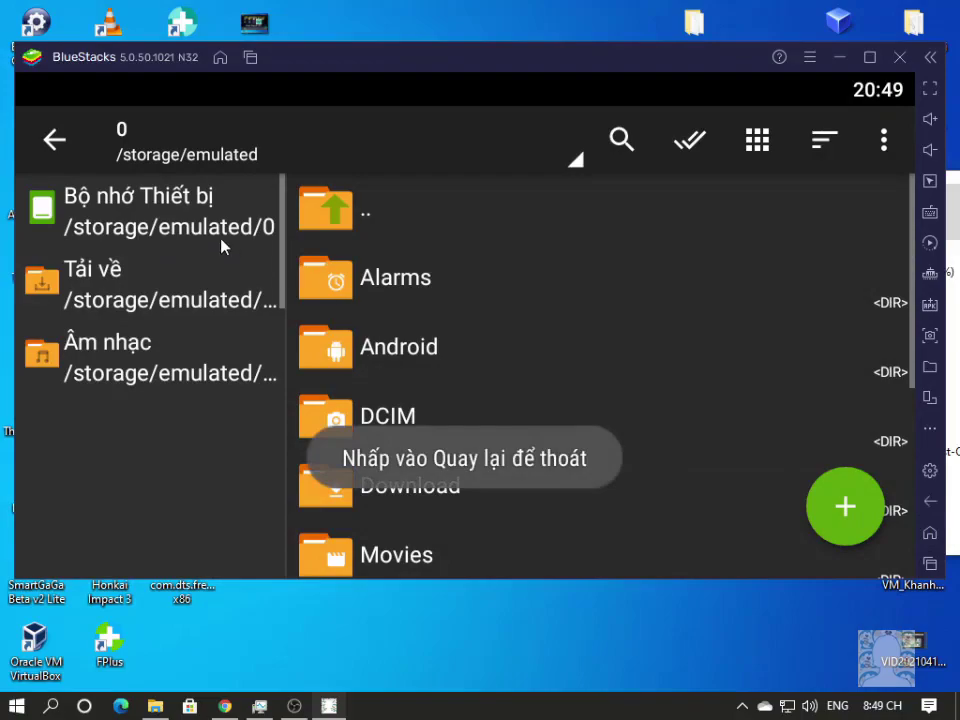
left_click(930, 531)
left_click(328, 255)
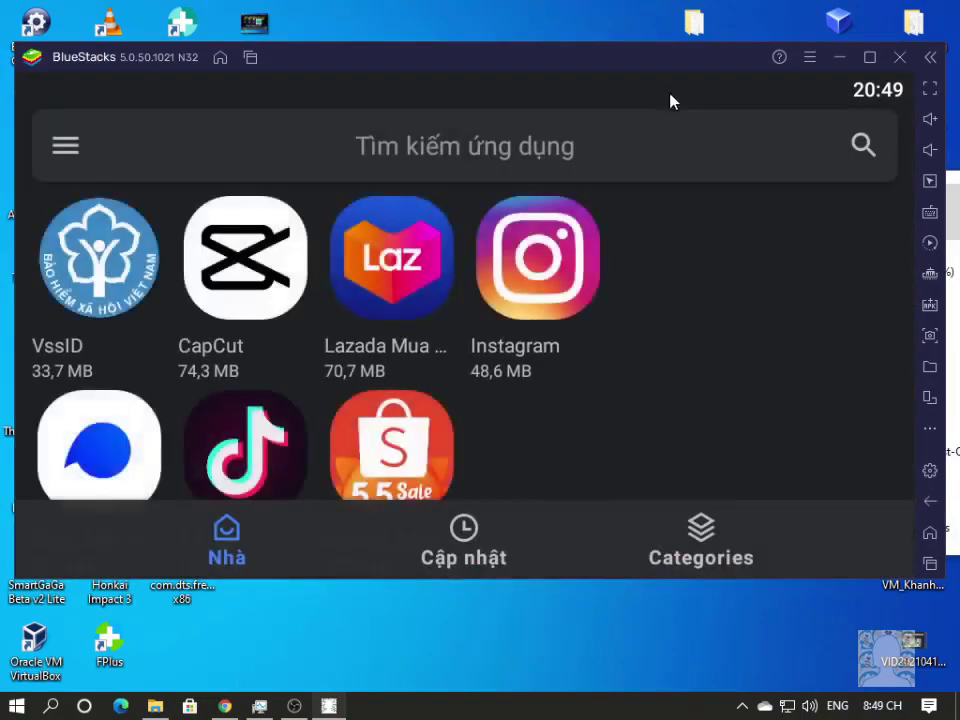
- Open the Android system settings from the notification shade and examine the categories and the list of installed apps
left_click_drag(671, 92, 634, 186)
left_click(788, 121)
scroll(570, 236, "down", 5)
scroll(560, 280, "up", 5)
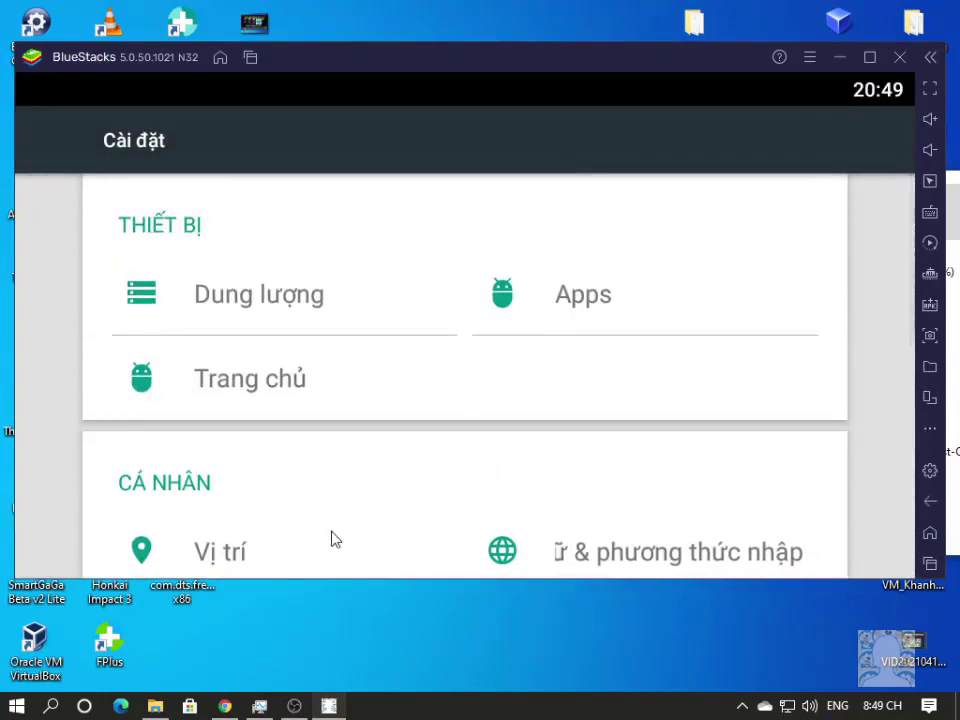
left_click(332, 538)
left_click(645, 219)
left_click(930, 504)
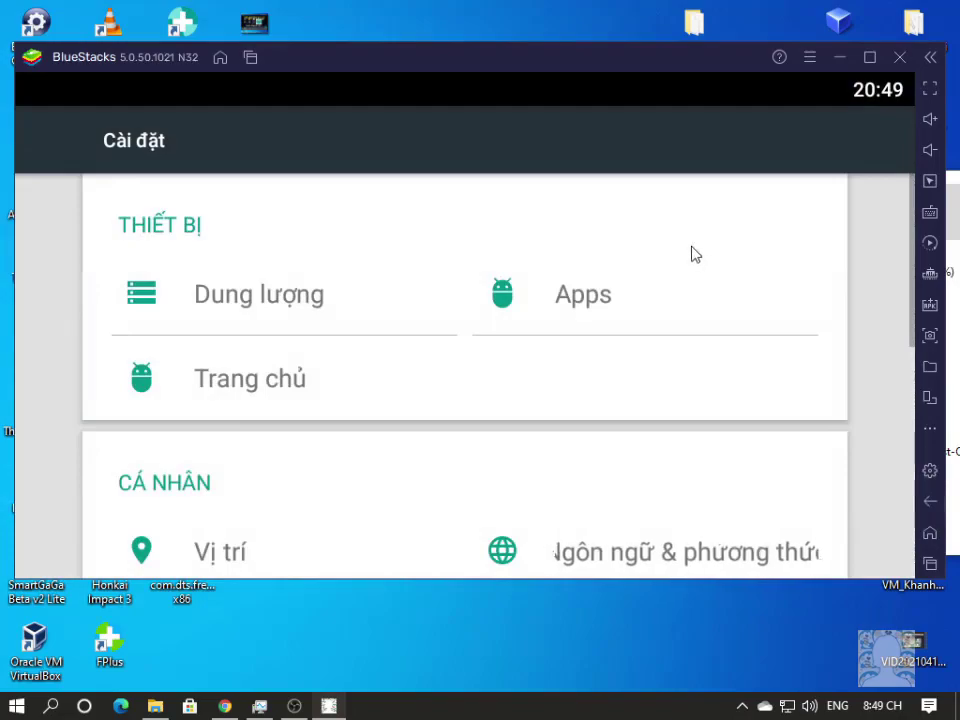
left_click(677, 302)
scroll(574, 253, "down", 6)
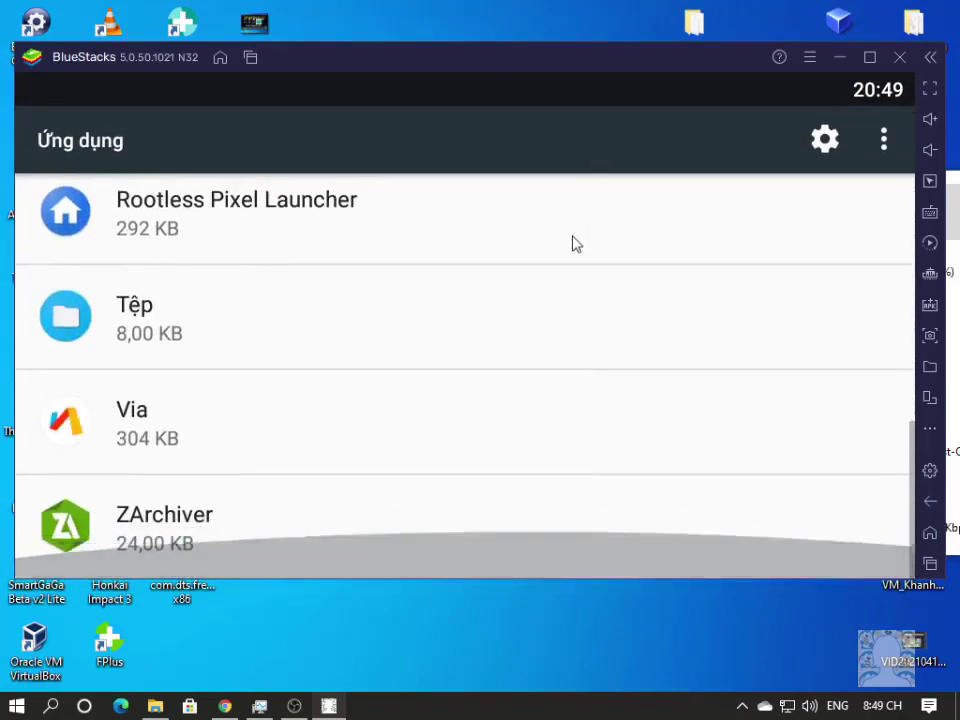
scroll(448, 368, "up", 6)
- Dismiss the unneeded recent apps and switch back to Aurora Store
left_click(929, 564)
left_click_drag(360, 519, 620, 505)
left_click_drag(450, 195, 650, 205)
left_click(607, 352)
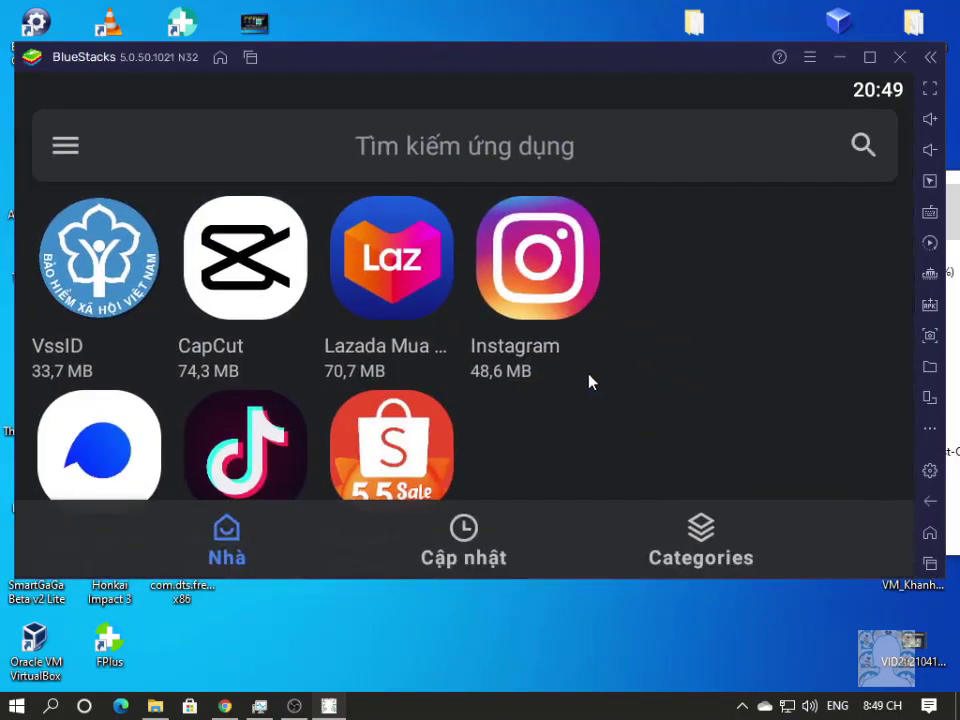
- Search Aurora Store for "lien quan mobile" and start installing Garena Liên Quân Mobile
left_click(306, 170)
type("lien quan")
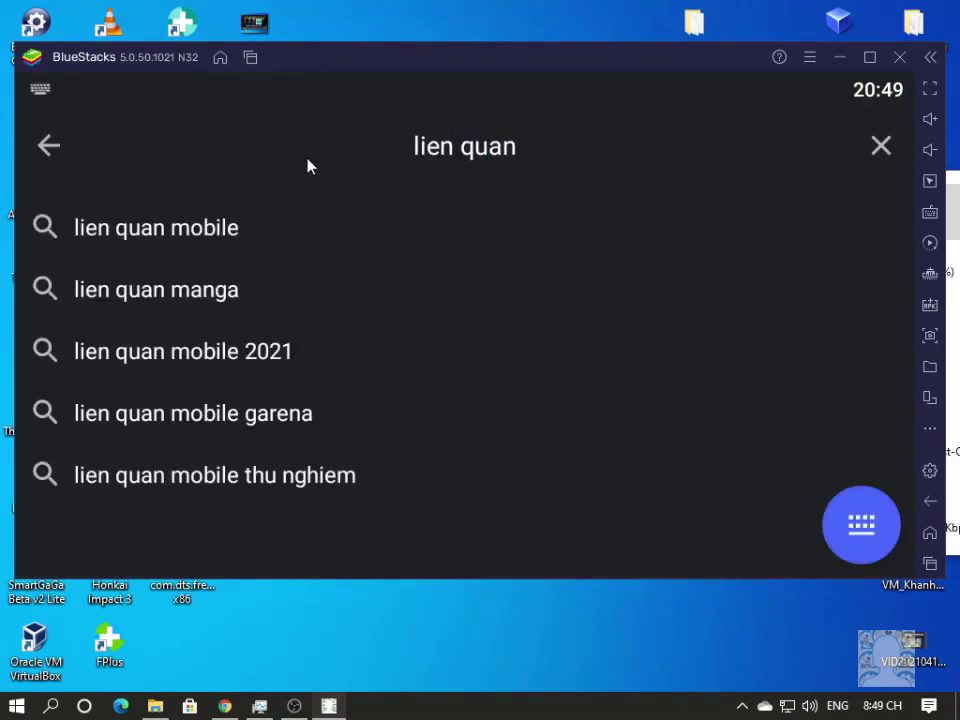
left_click(266, 229)
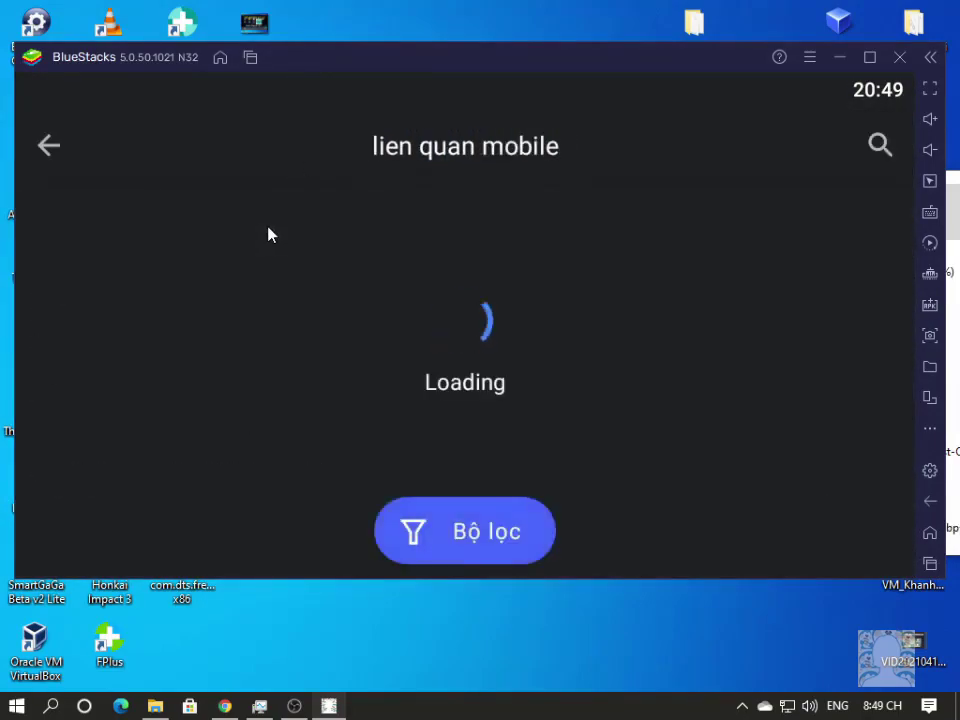
left_click(470, 276)
left_click(514, 436)
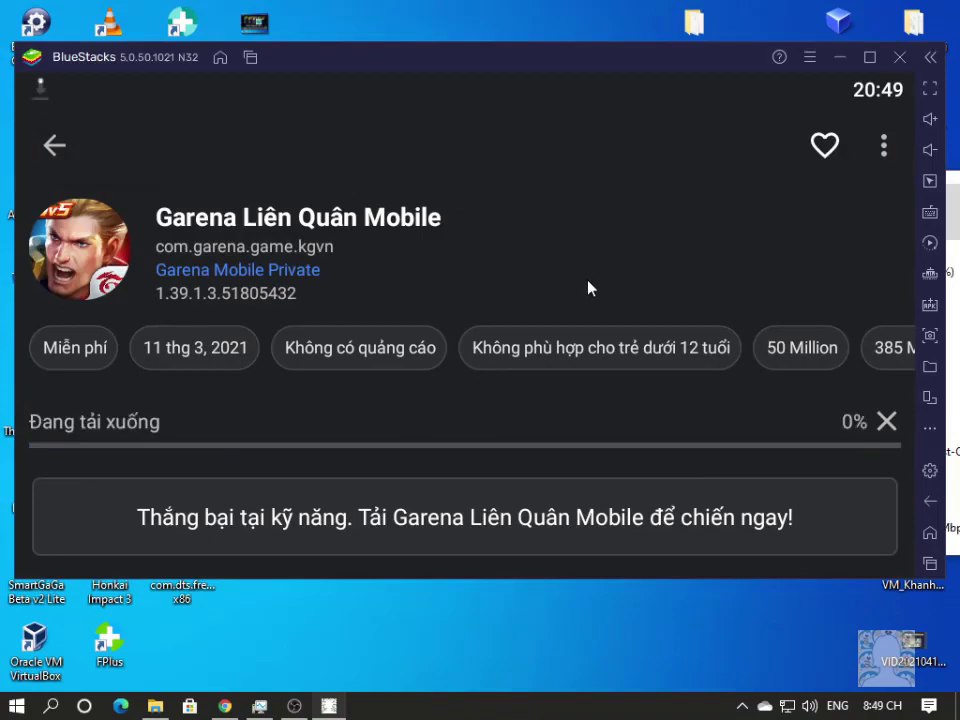
- Check the game's download progress in the notification shade and in Aurora Store's download list
left_click_drag(518, 222, 621, 502)
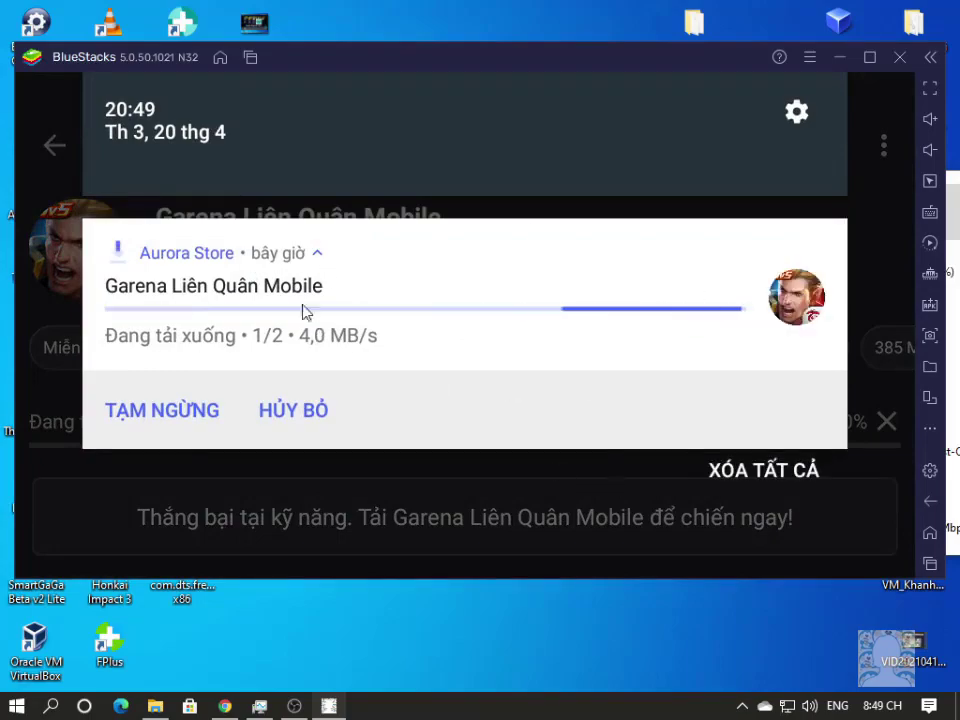
left_click_drag(467, 343, 748, 127)
left_click(884, 147)
left_click(712, 162)
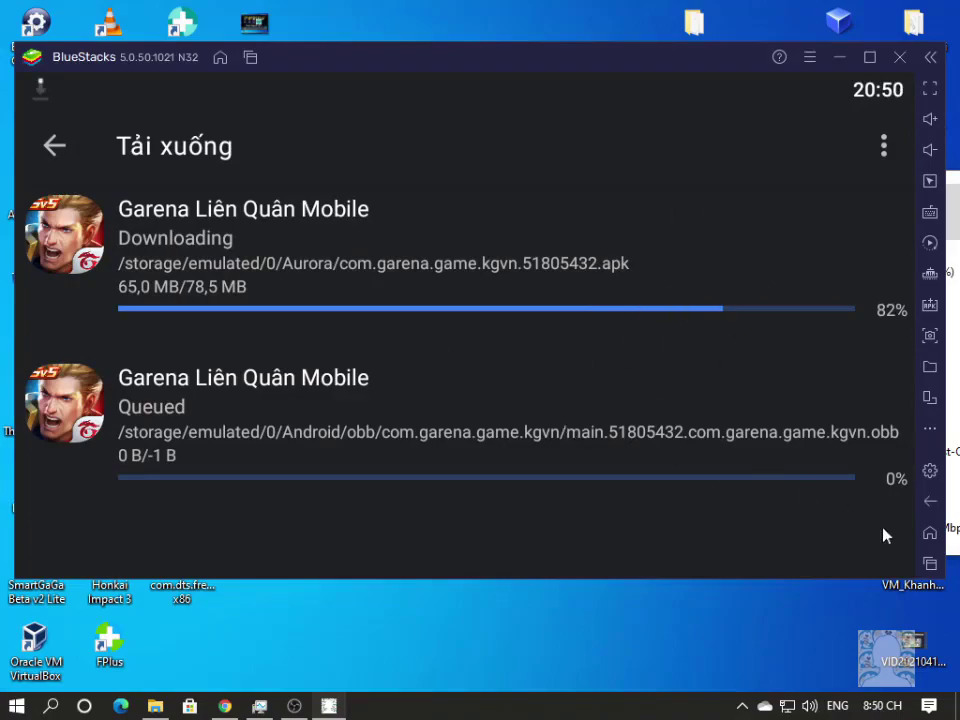
- Clear the recent apps and cancel the Garena Liên Quân Mobile download from its notification
left_click(930, 564)
left_click(472, 155)
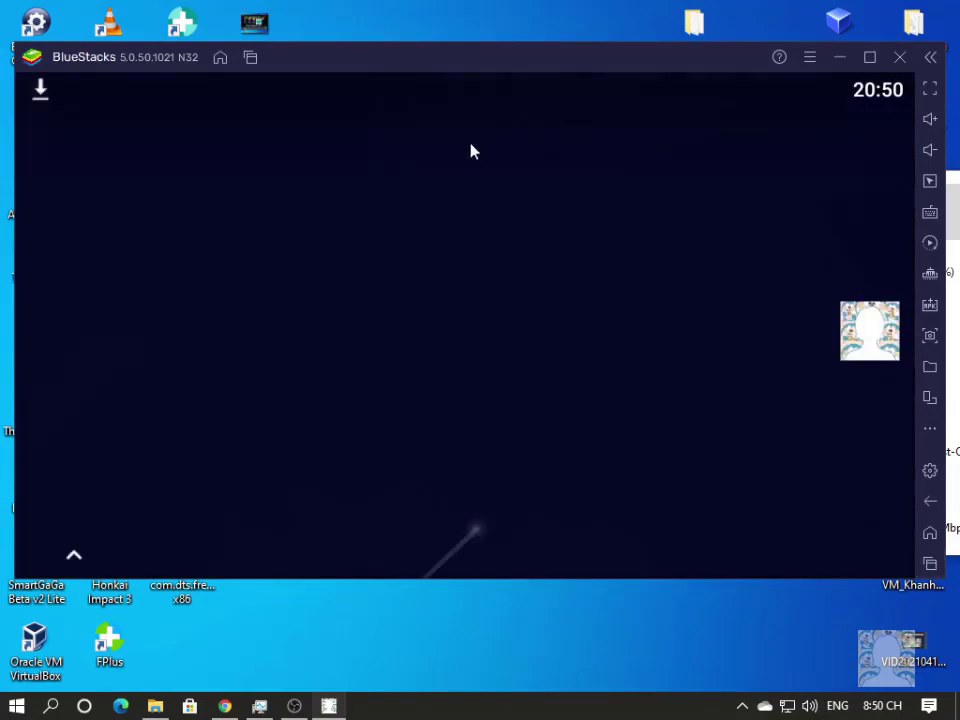
left_click_drag(472, 155, 448, 377)
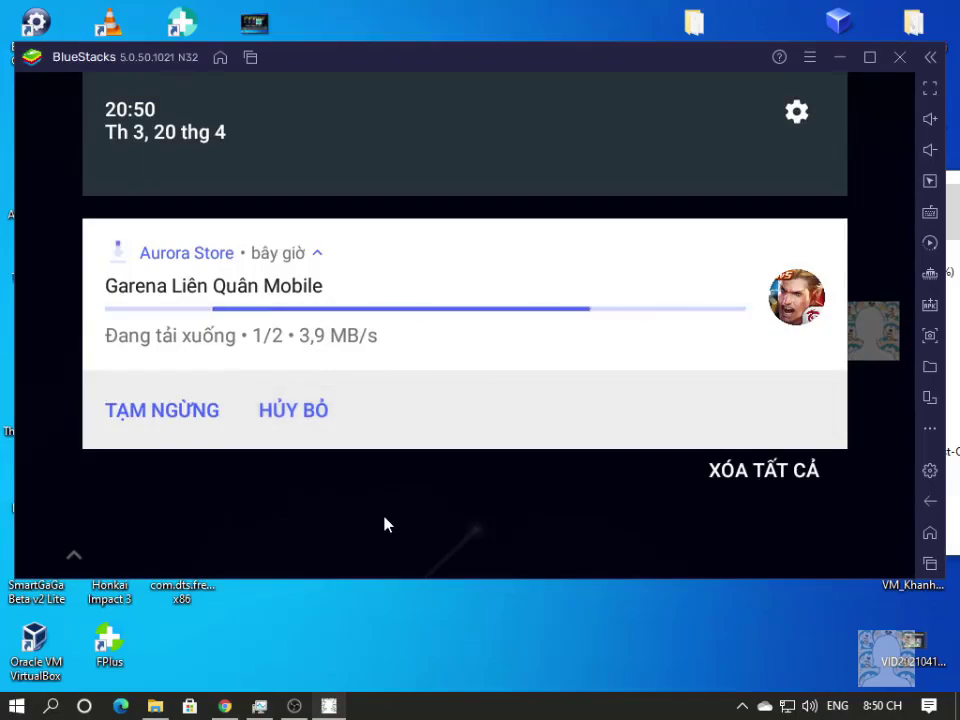
left_click(318, 428)
- Open the Other Emulator LITE app from the app list and close its side menu to show the YouTube channel page
left_click_drag(407, 519, 523, 110)
left_click(613, 238)
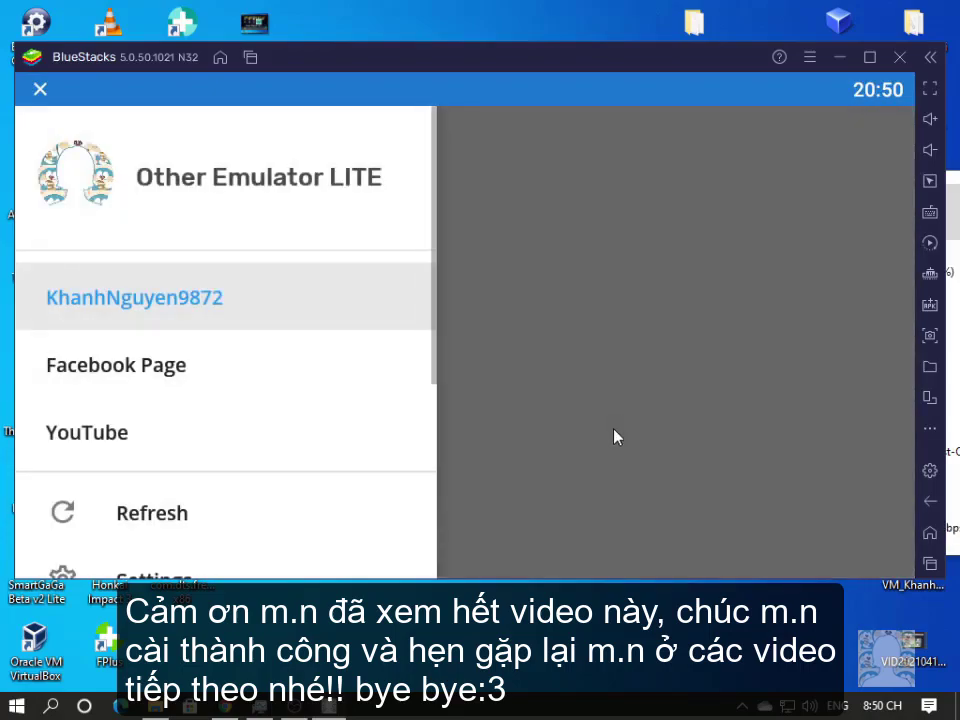
left_click(622, 426)
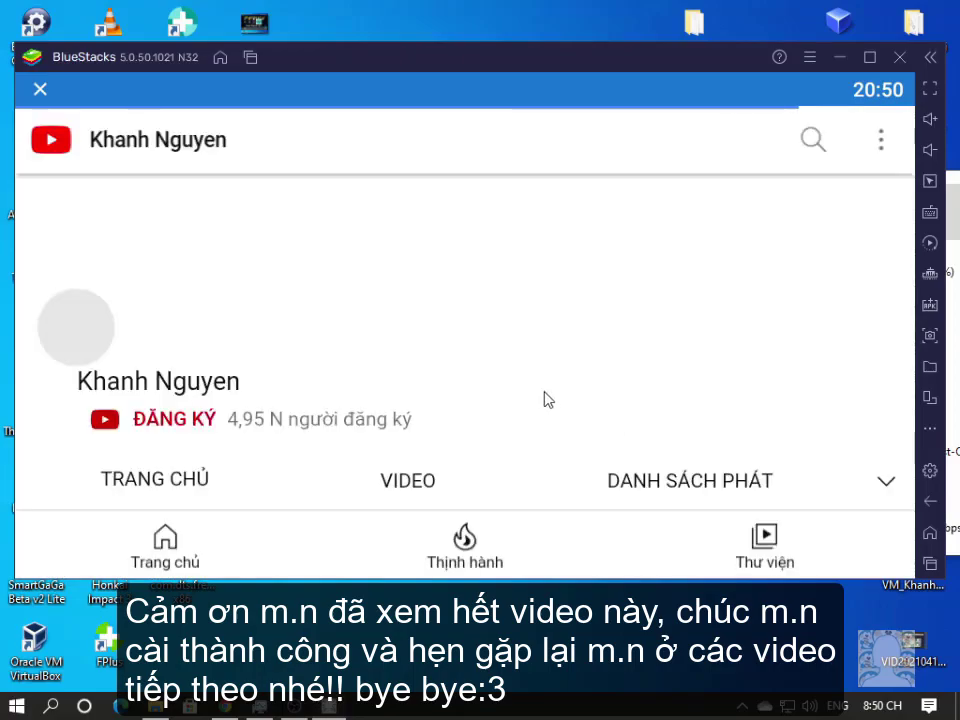